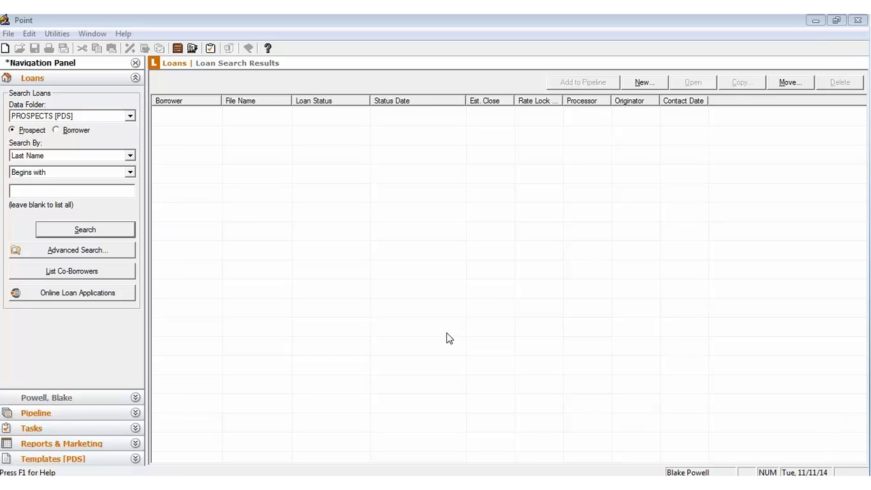
Step: Create a new prospect loan file from the 'prospect (in)' master template
left_click(9, 33)
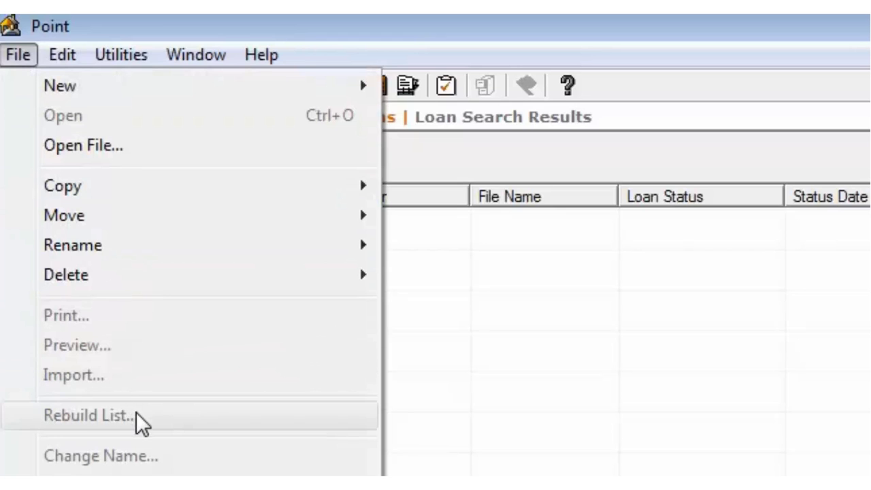
mouse_move(219, 96)
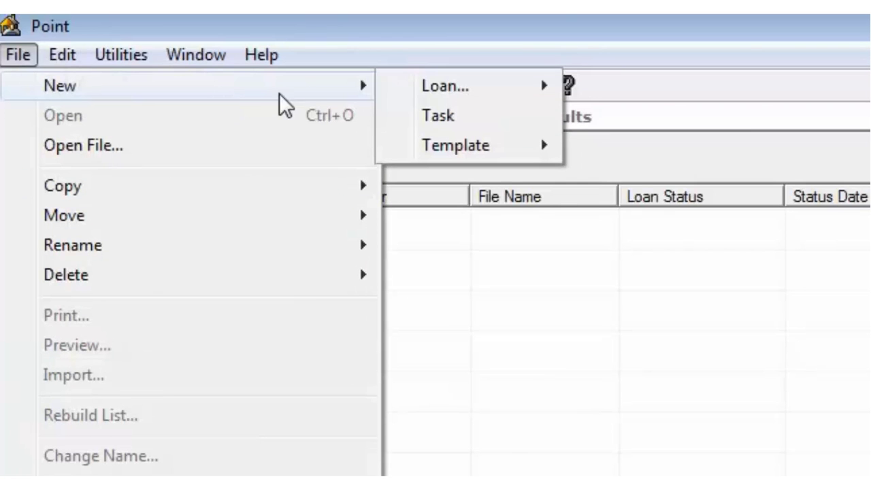
mouse_move(458, 101)
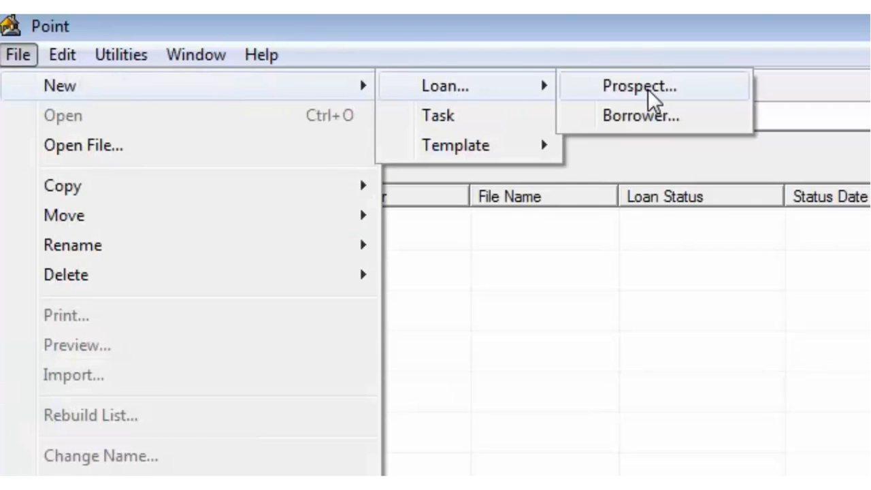
left_click(591, 89)
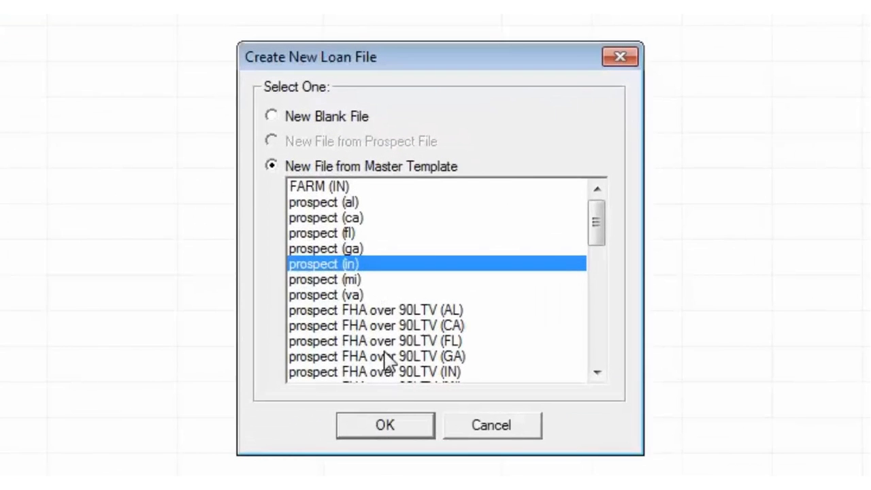
left_click(406, 419)
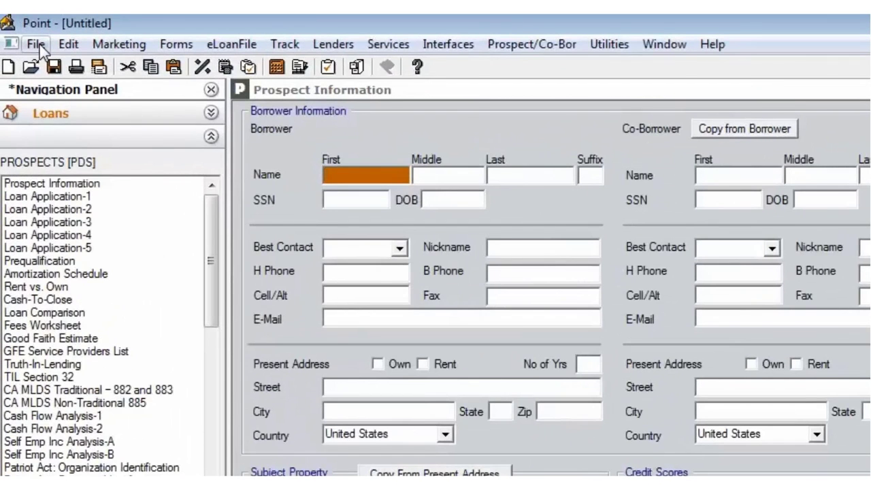
left_click(39, 45)
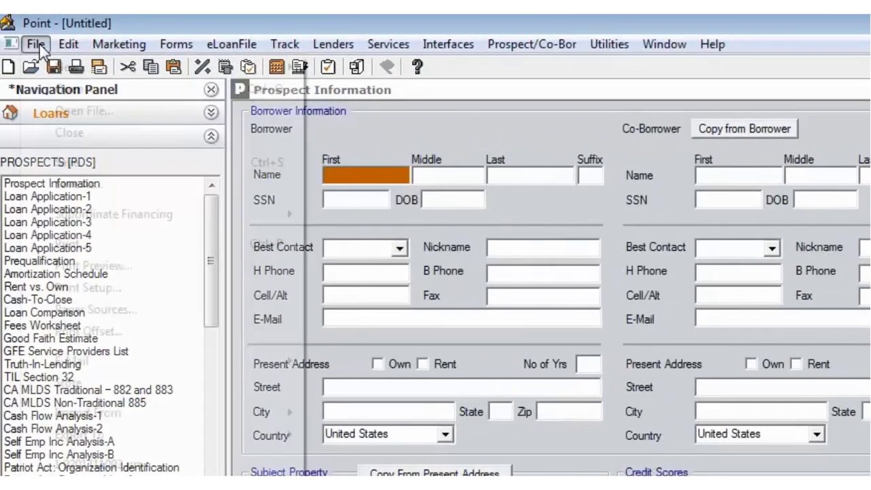
Step: Import Lead1879232.fnm from the Desktop as a local Fannie Mae DO/DU file
mouse_move(210, 422)
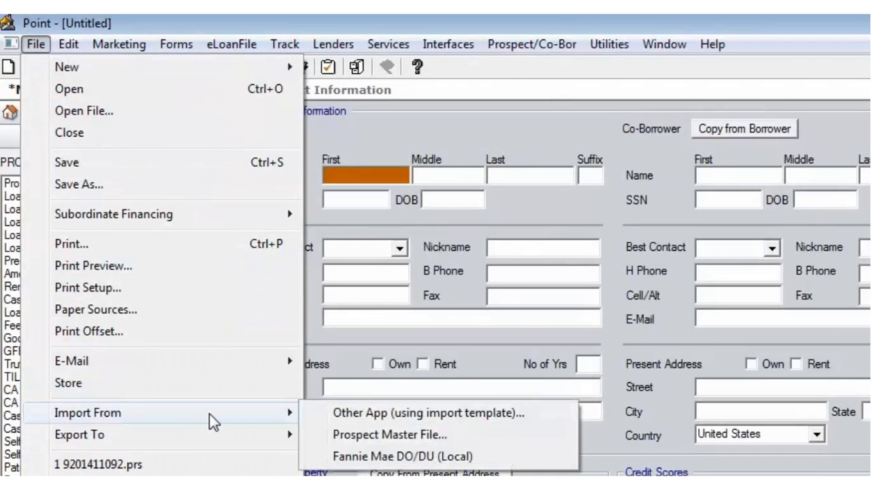
left_click(319, 457)
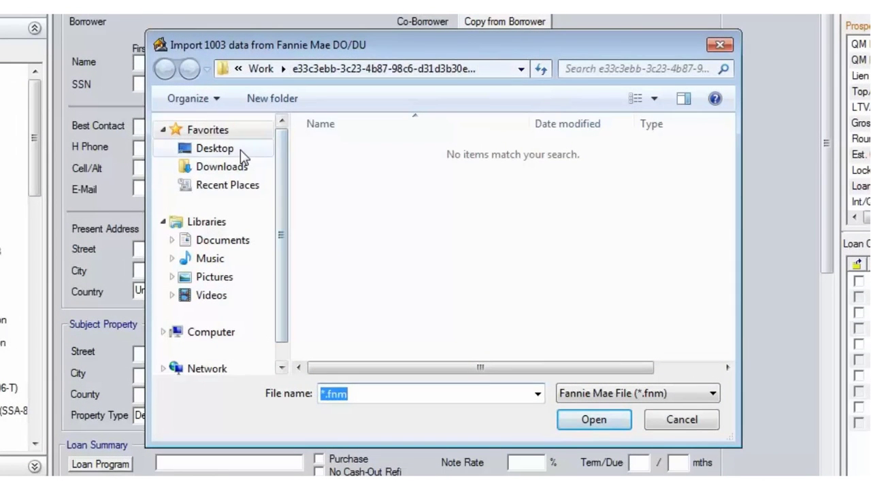
left_click(240, 151)
left_click_drag(732, 150, 734, 296)
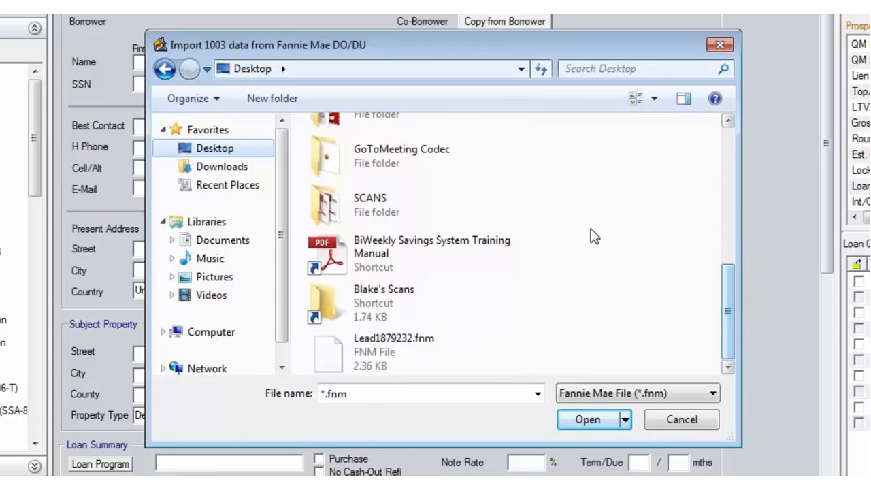
left_click(400, 349)
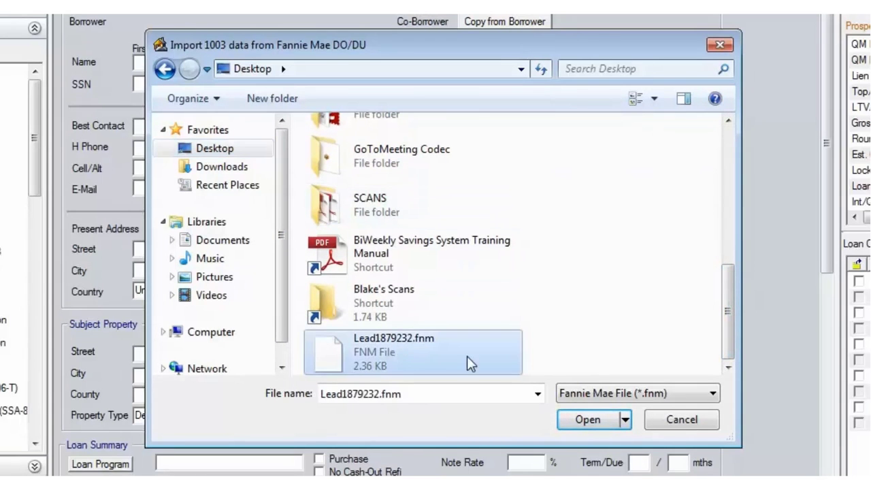
left_click(580, 419)
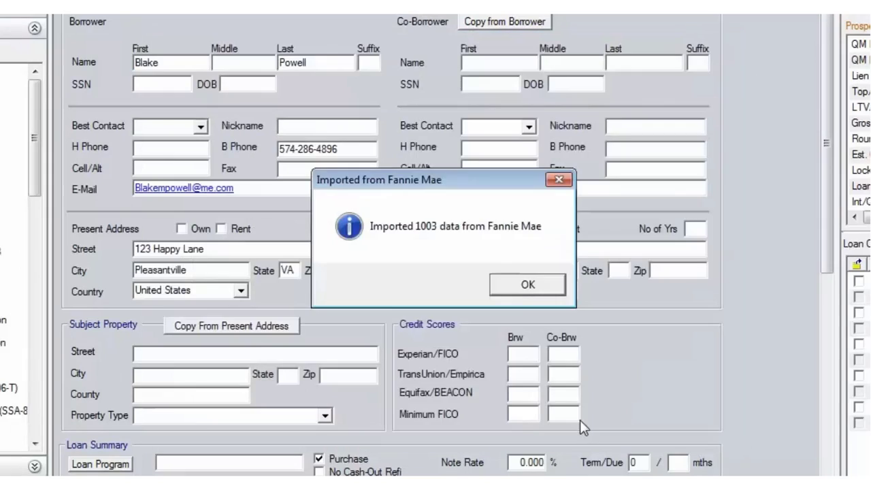
Step: Dismiss the import message and enter the borrower's middle initial, birth date and SSN
left_click(527, 286)
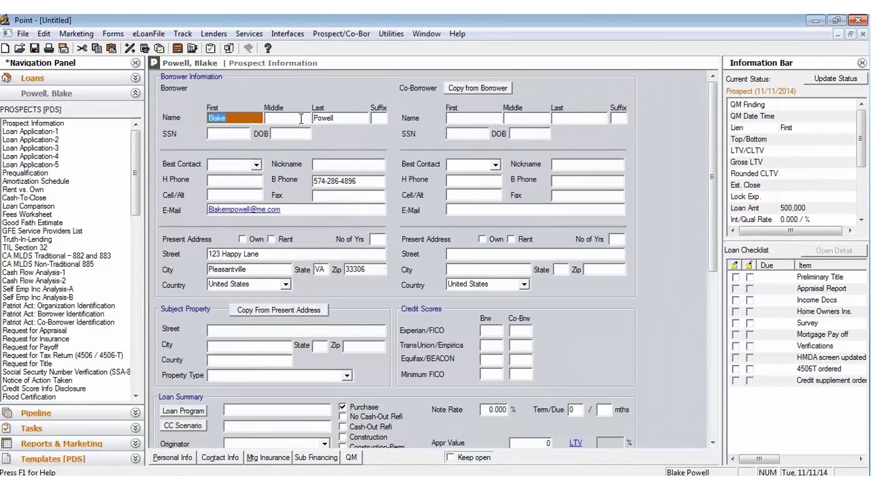
left_click(265, 64)
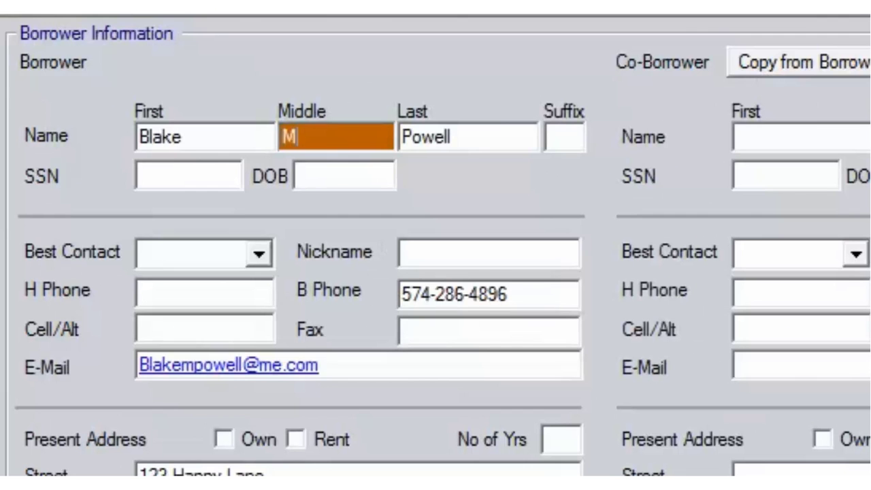
key("Tab")
key("Tab")
key("Tab")
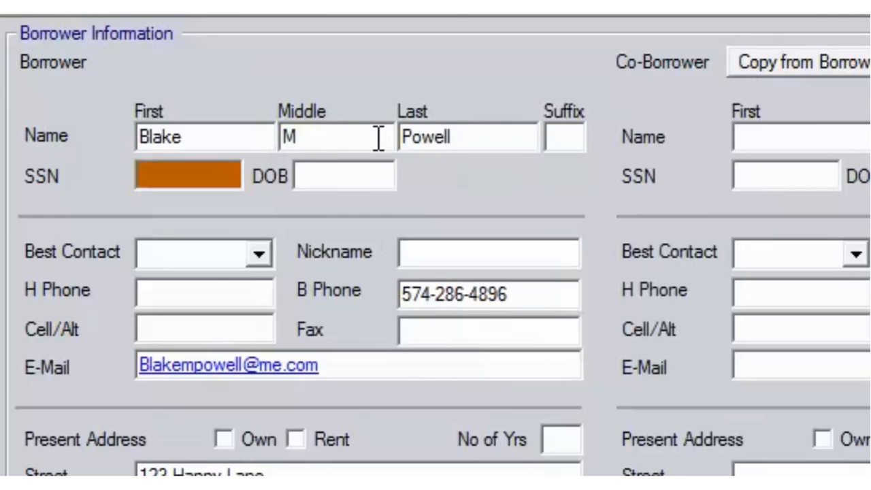
key("Tab")
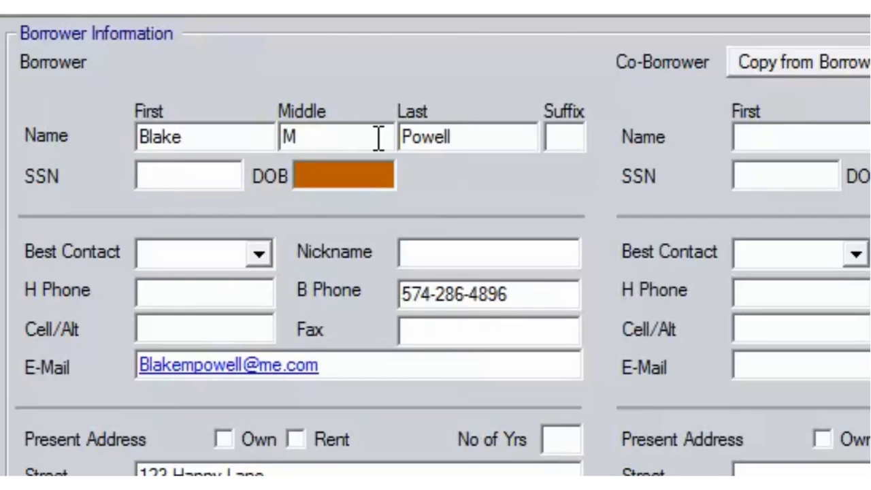
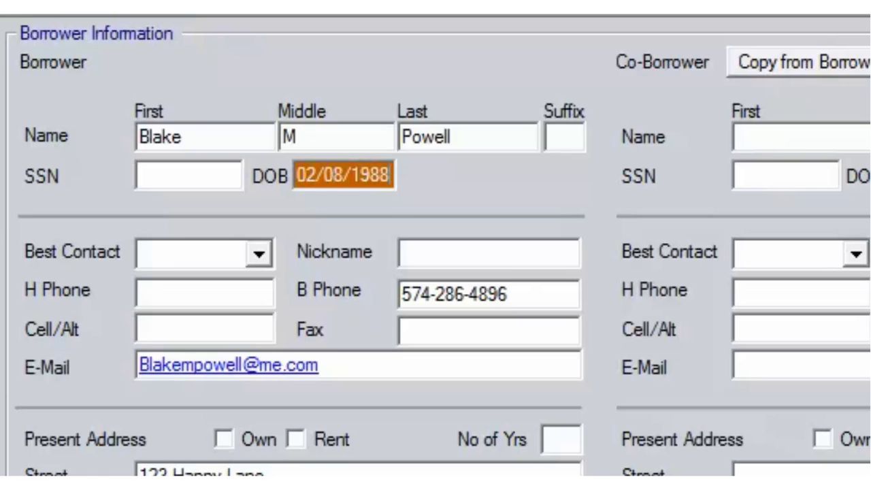
left_click(202, 176)
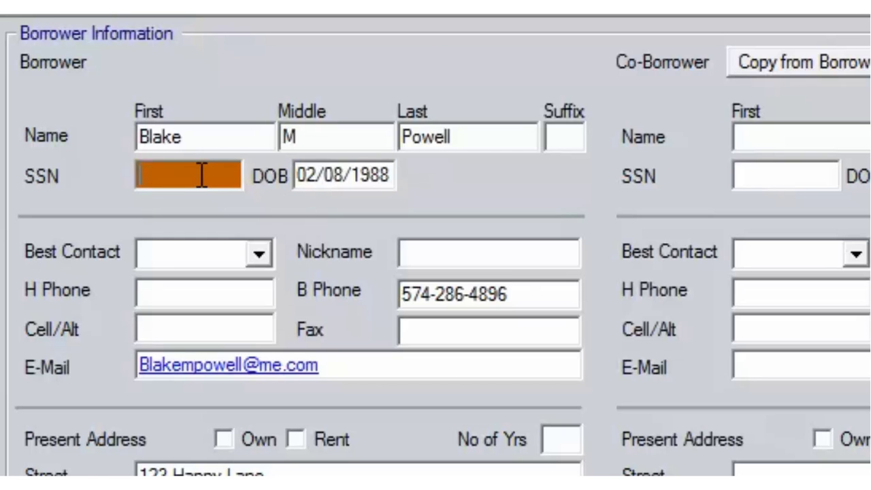
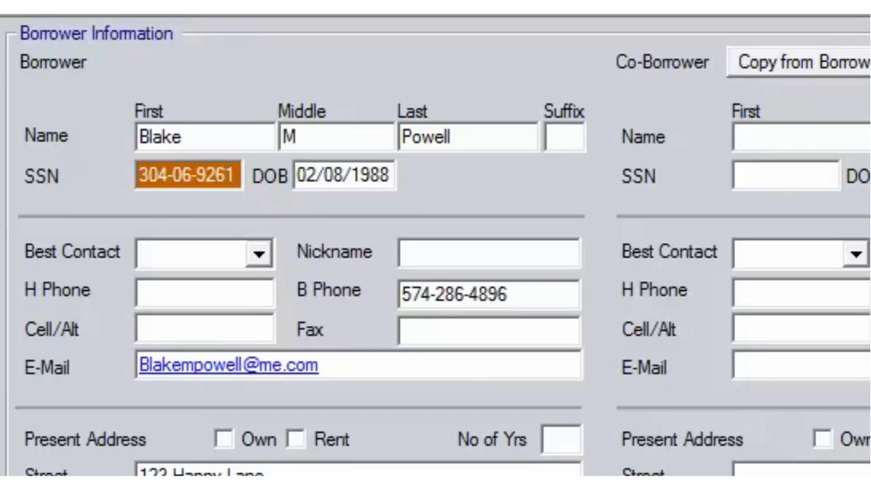
Step: Set Cell as best contact and copy the business phone into the Cell/Alt and home phone fields
left_click(263, 252)
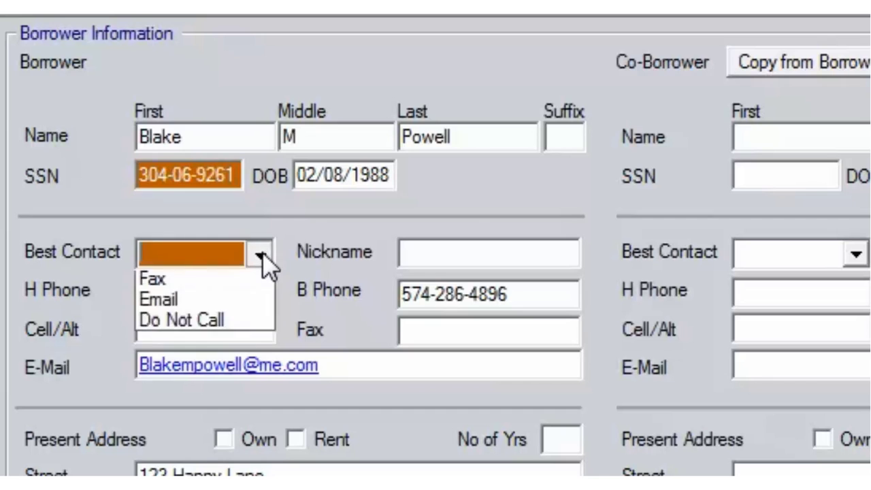
left_click(228, 325)
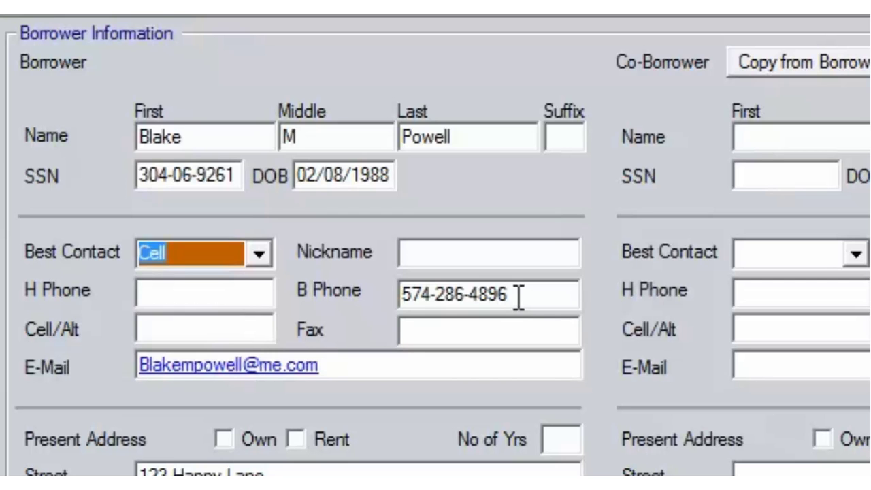
left_click_drag(518, 297, 400, 297)
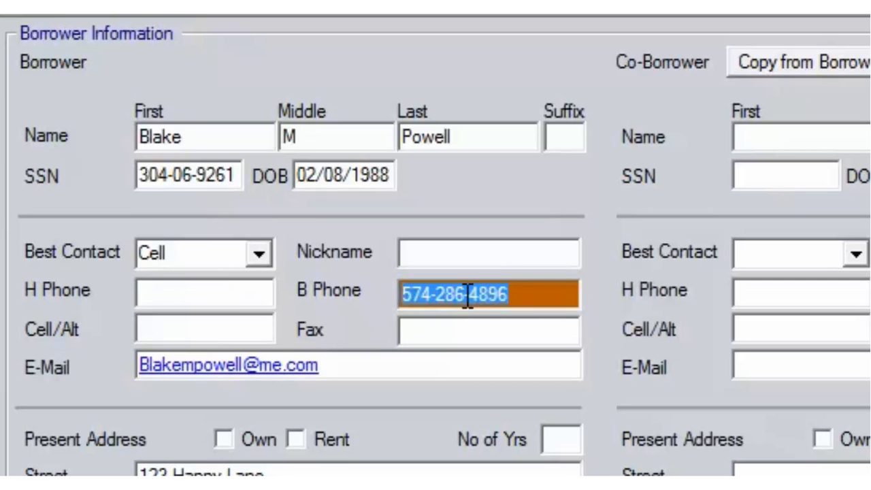
right_click(463, 307)
left_click(544, 399)
left_click(223, 329)
right_click(223, 330)
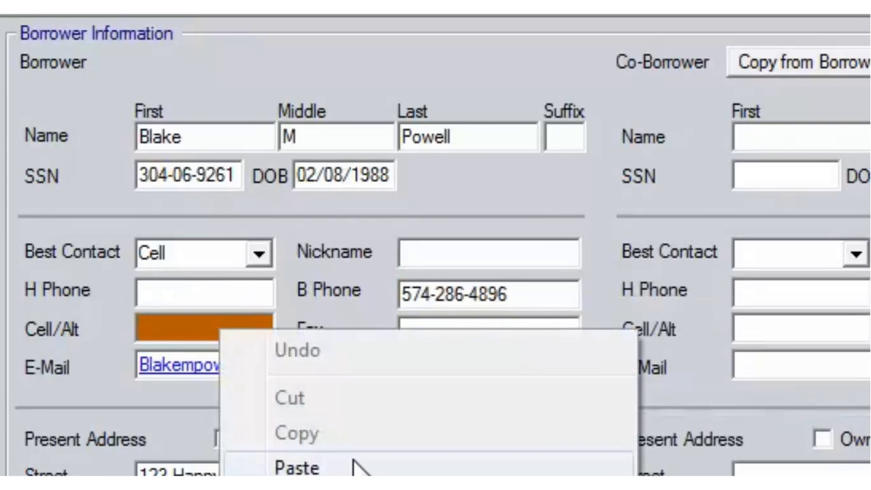
left_click(349, 467)
left_click(224, 293)
right_click(222, 293)
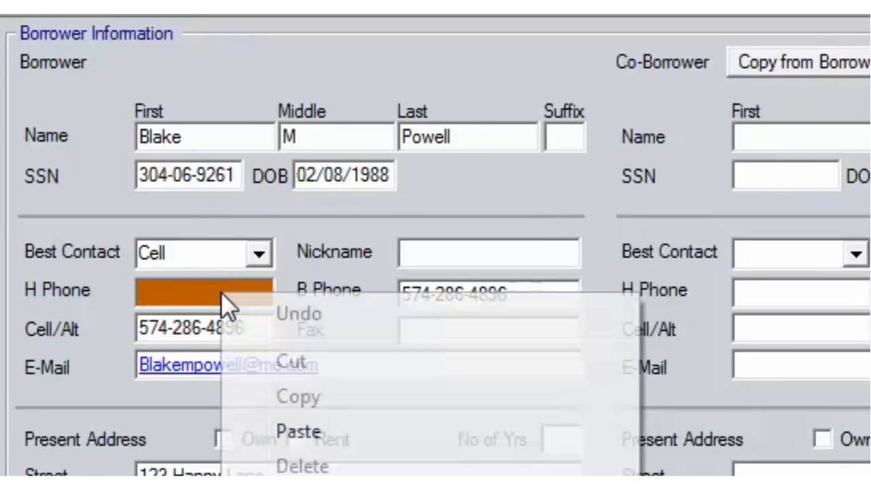
left_click(298, 431)
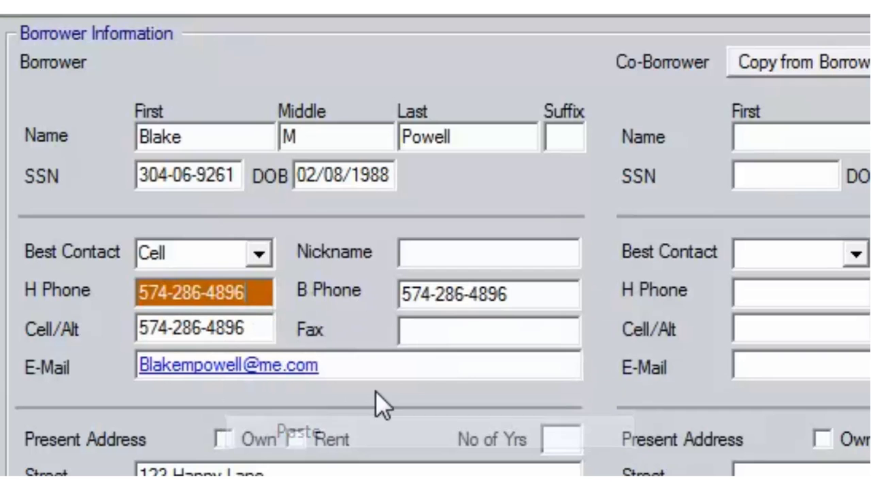
left_click(476, 327)
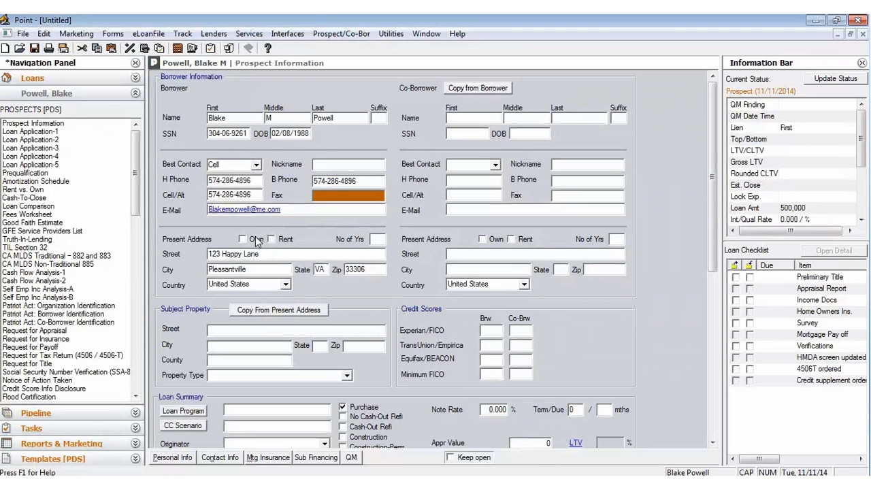
Step: Mark the present address owned for 9 years, copy it to Subject Property, and set type Detached
left_click(254, 238)
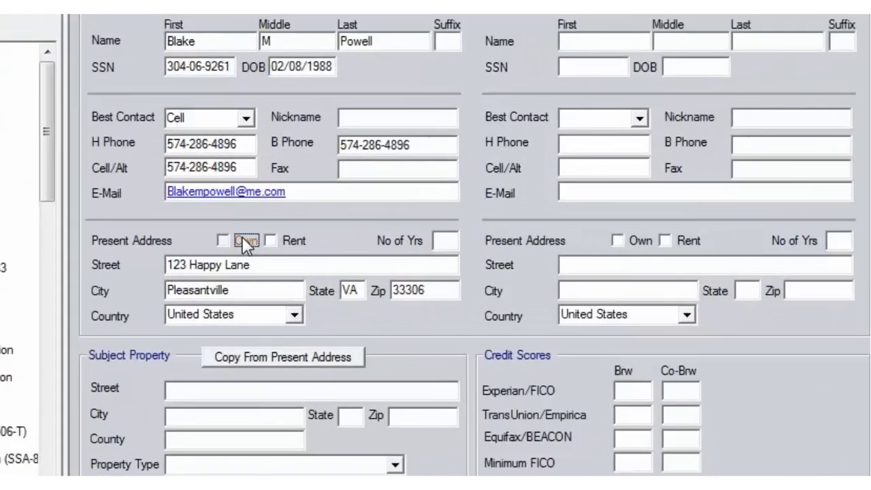
left_click(500, 239)
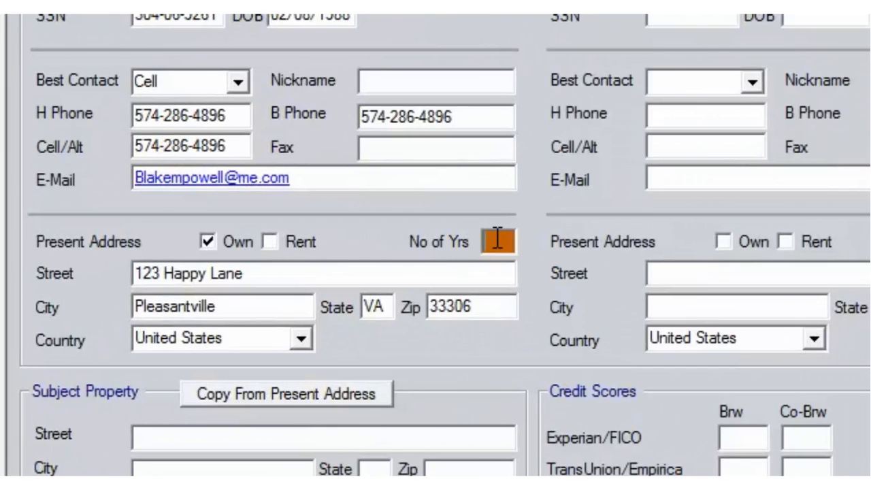
type("9")
left_click(293, 393)
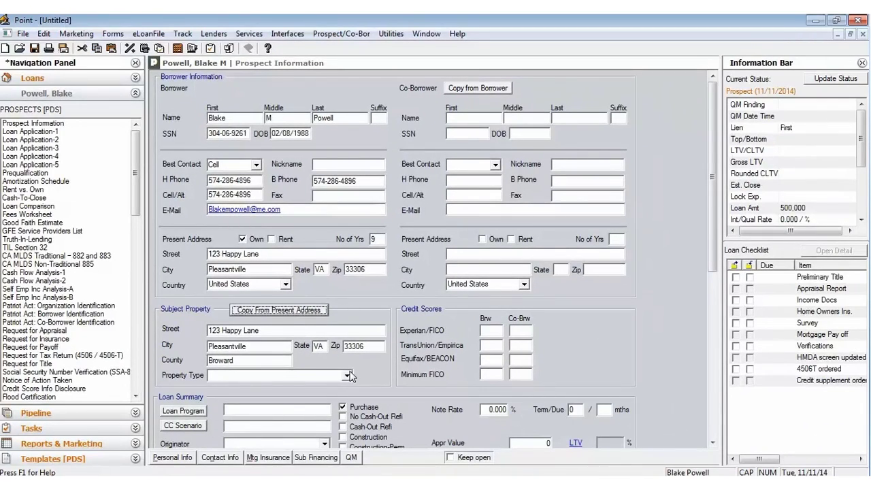
left_click(347, 375)
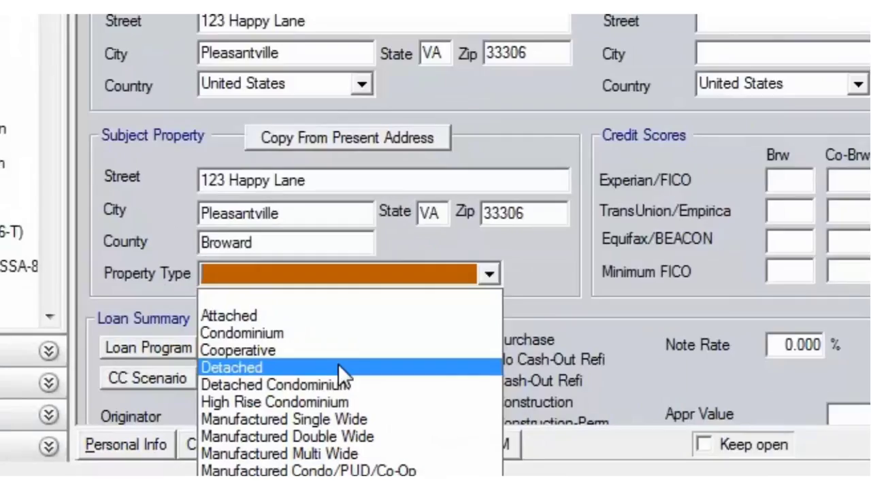
left_click(360, 347)
left_click(489, 373)
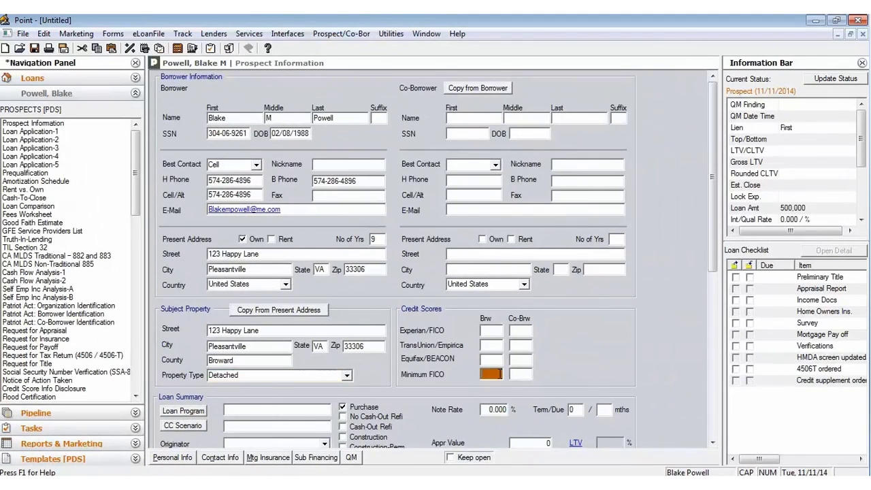
scroll(497, 373, "down", 5)
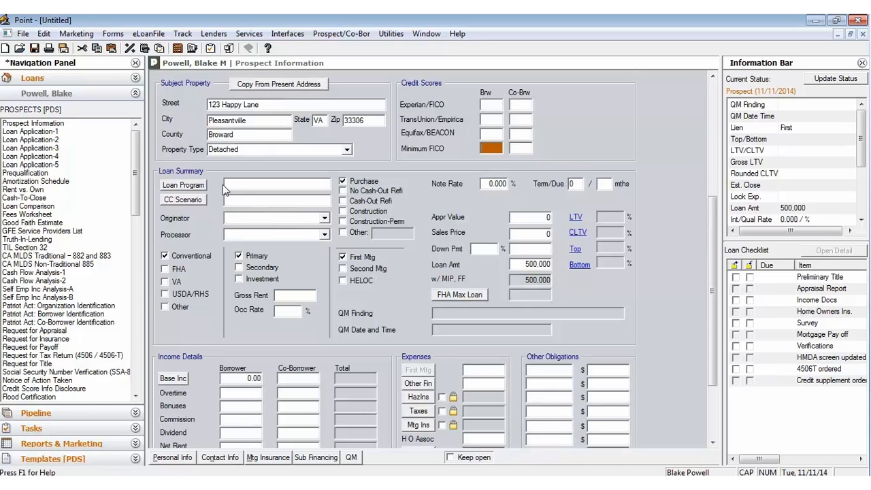
Step: Choose the 30 Year Fixed program, mark it No Cash-Out Refi, and apply the AMP (IN) closing cost scenario
left_click(203, 187)
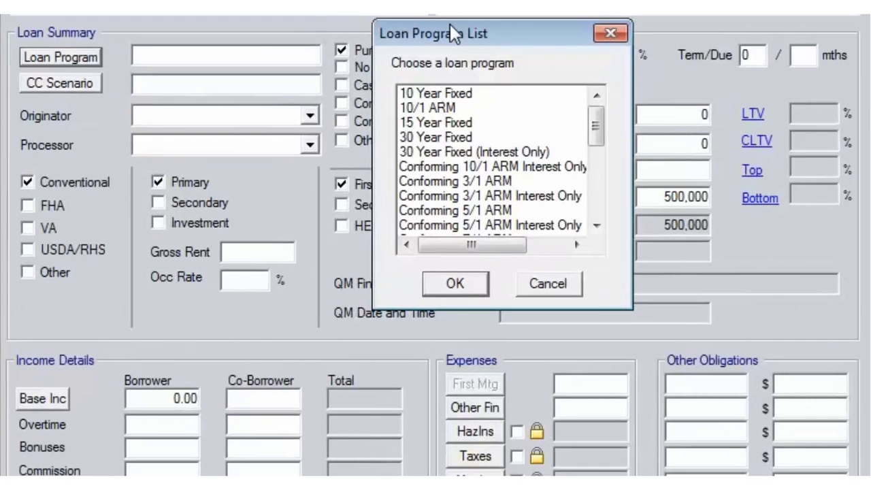
left_click(479, 135)
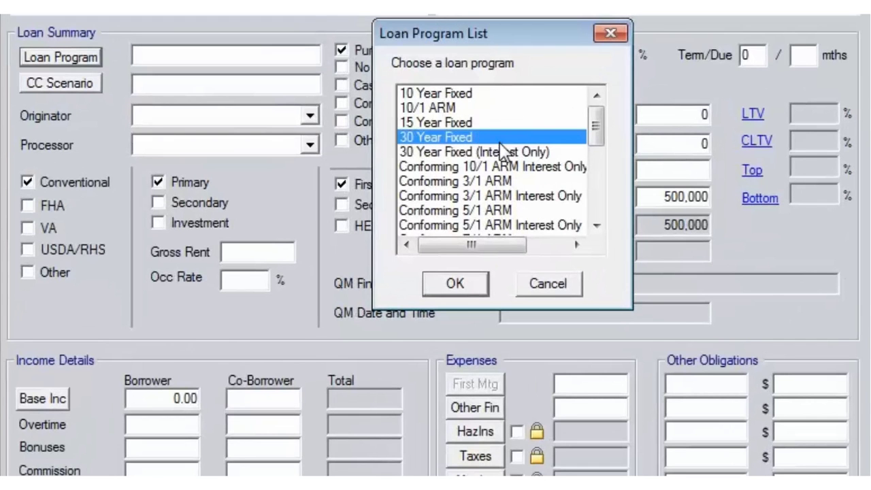
left_click(466, 286)
left_click(342, 67)
left_click(83, 81)
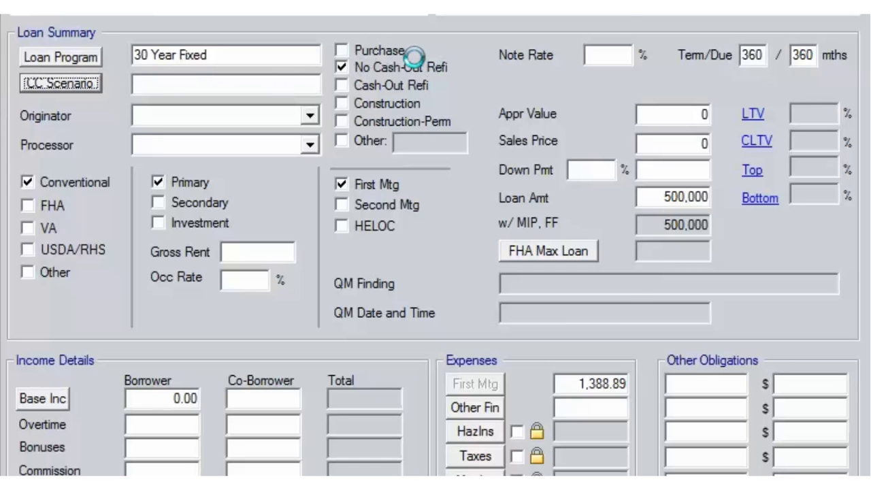
left_click(468, 165)
scroll(468, 164, "down", 2)
scroll(468, 173, "down", 2)
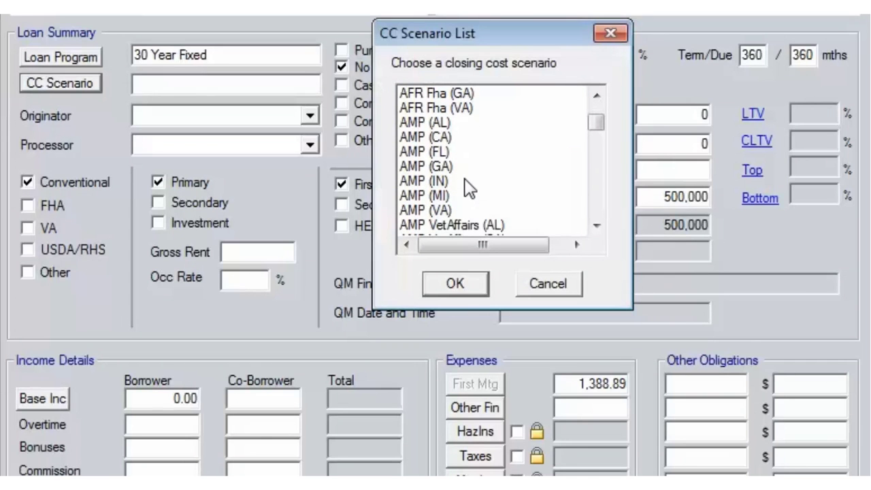
left_click(464, 181)
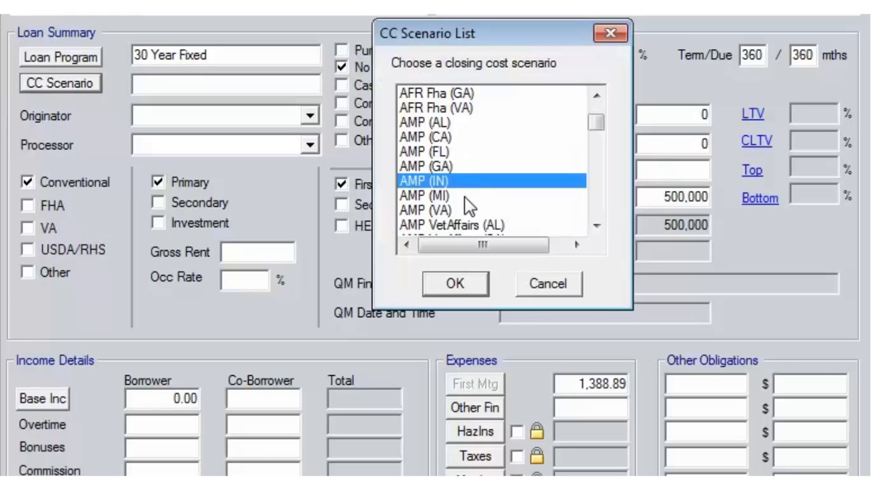
left_click(465, 284)
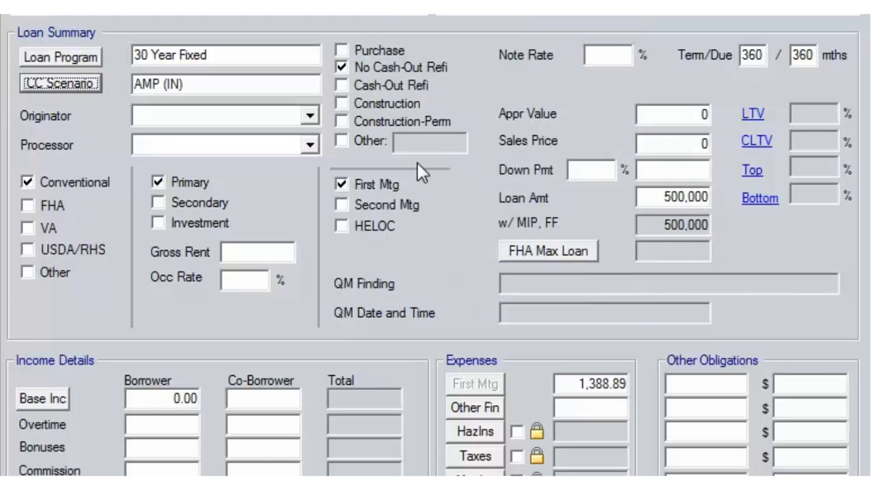
Step: Assign the originator and processor, and enter note rate 4.25 and appraised value 750000
left_click(313, 117)
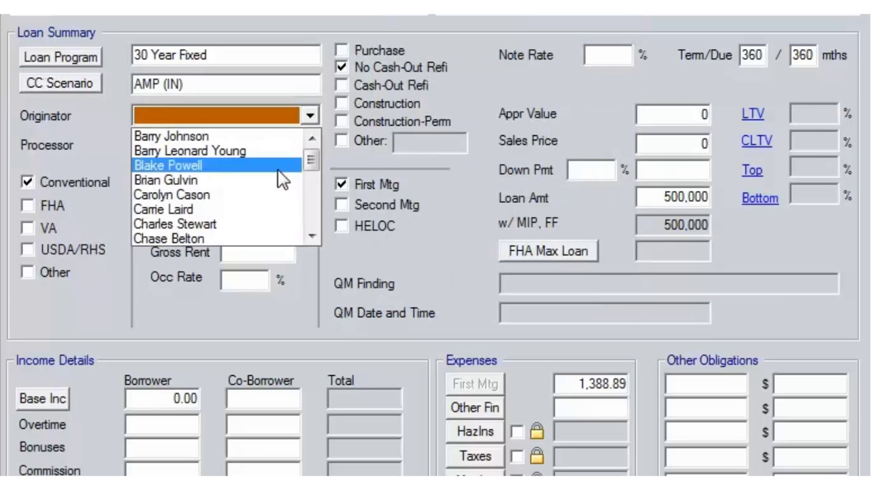
scroll(295, 218, "down", 3)
scroll(265, 223, "down", 4)
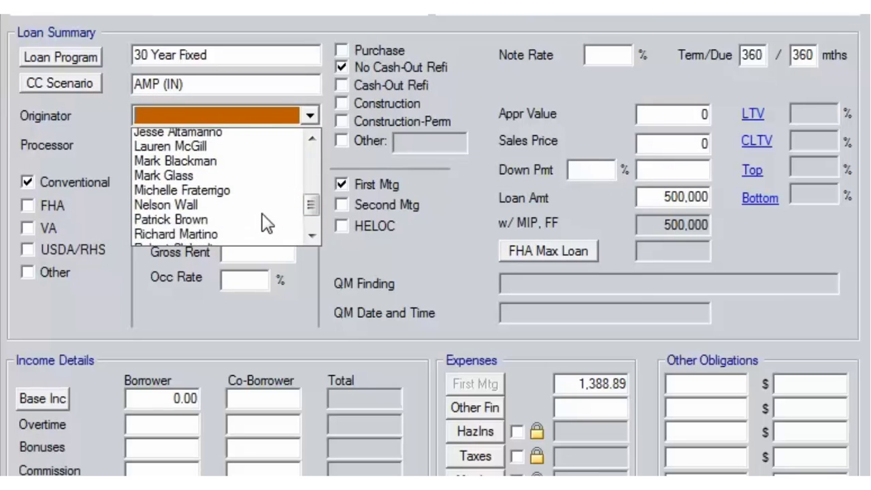
left_click(253, 238)
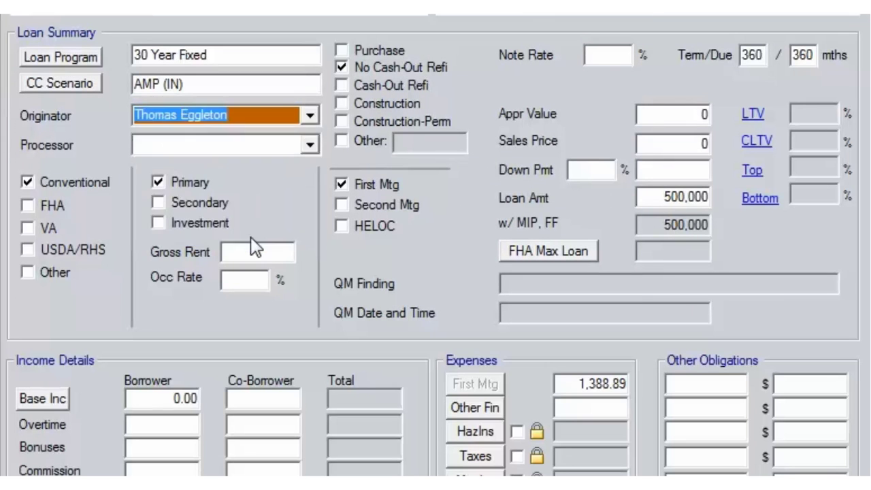
left_click(314, 145)
left_click(278, 194)
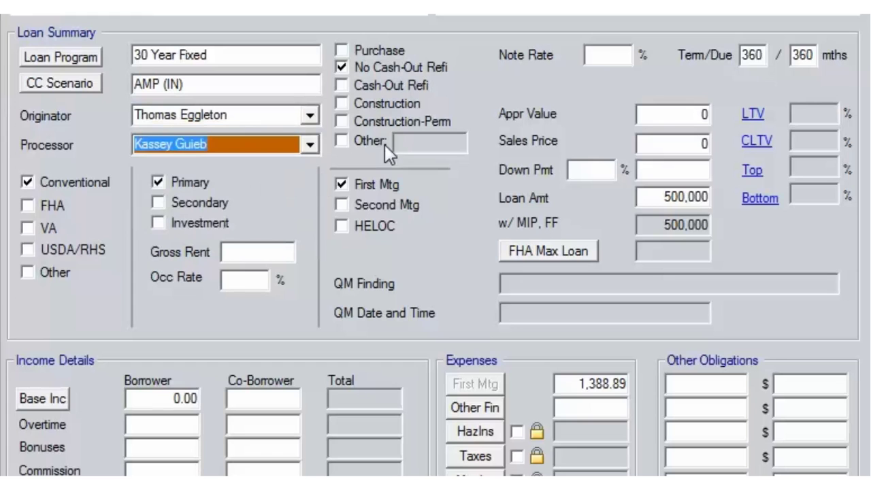
left_click(632, 52)
type("4.25")
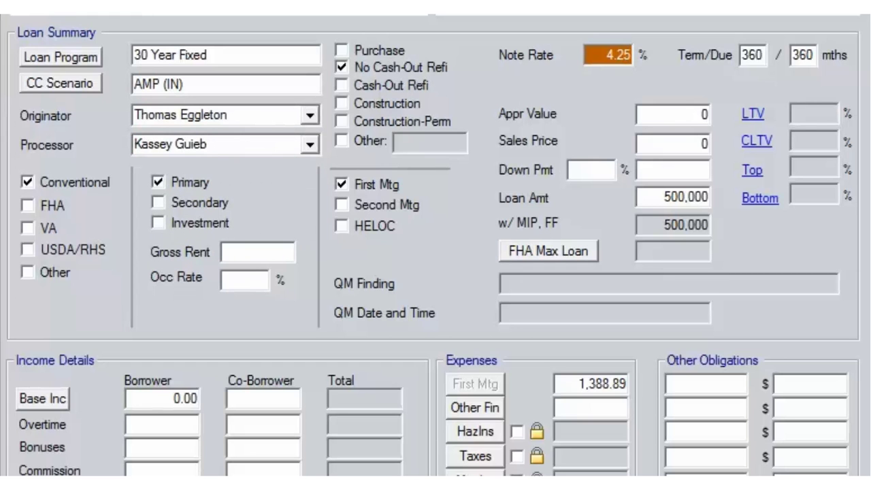
key("Tab")
type("750000")
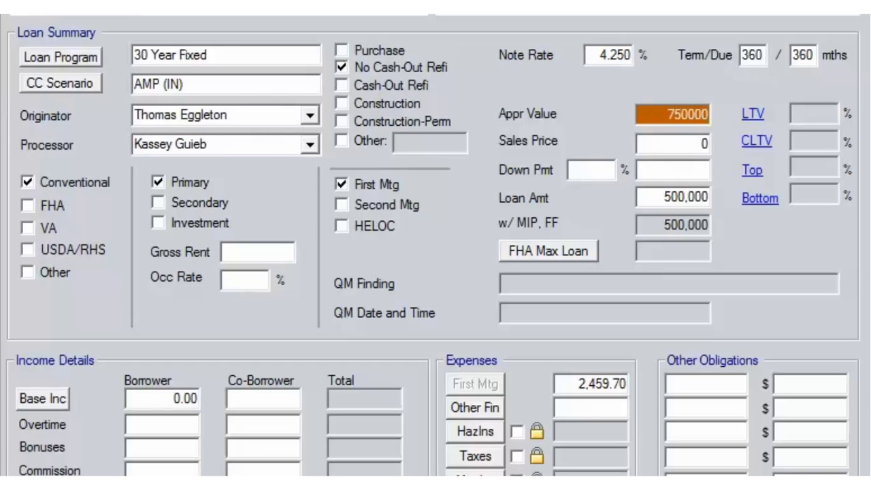
left_click(678, 168)
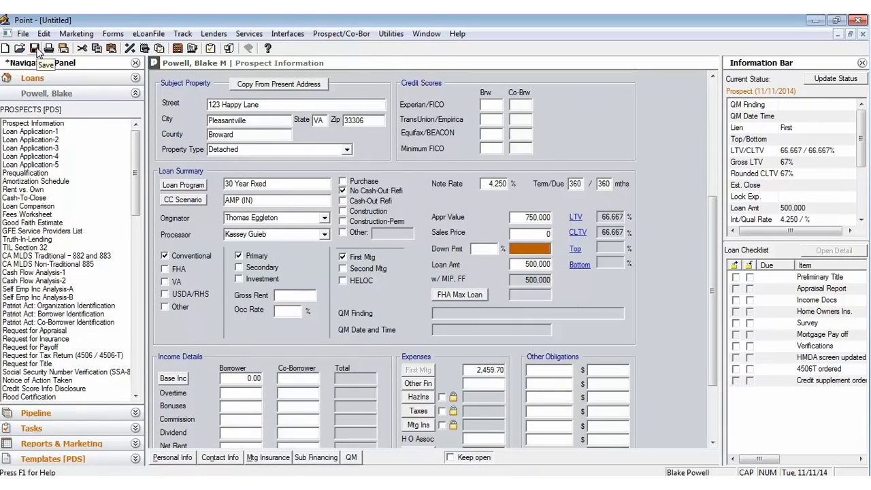
Step: Save the untitled loan file and dismiss the save confirmation
left_click(37, 50)
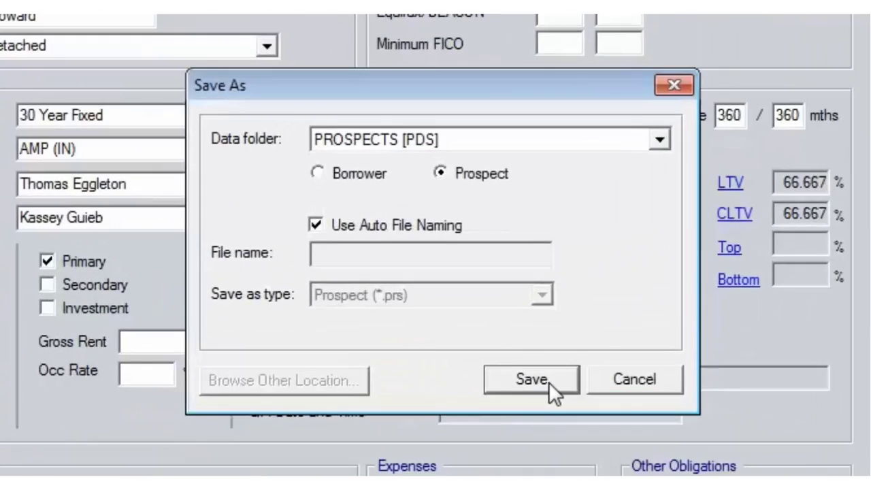
left_click(489, 317)
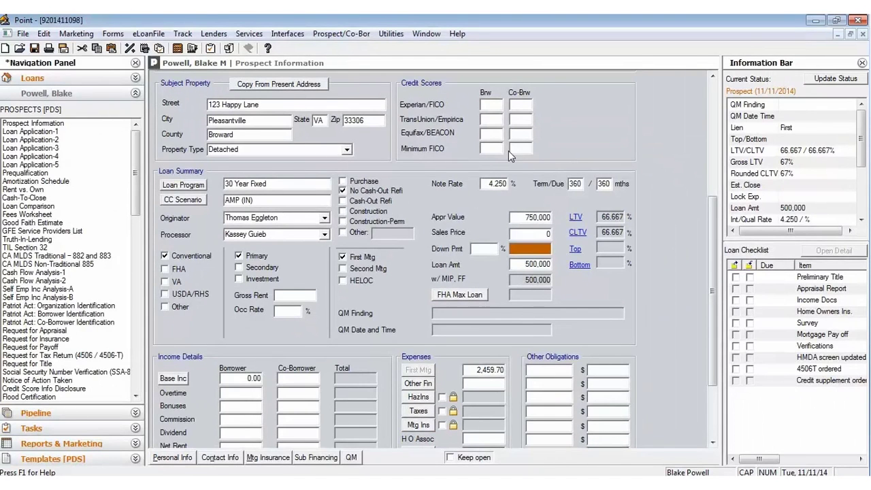
left_click(518, 147)
scroll(515, 147, "down", 3)
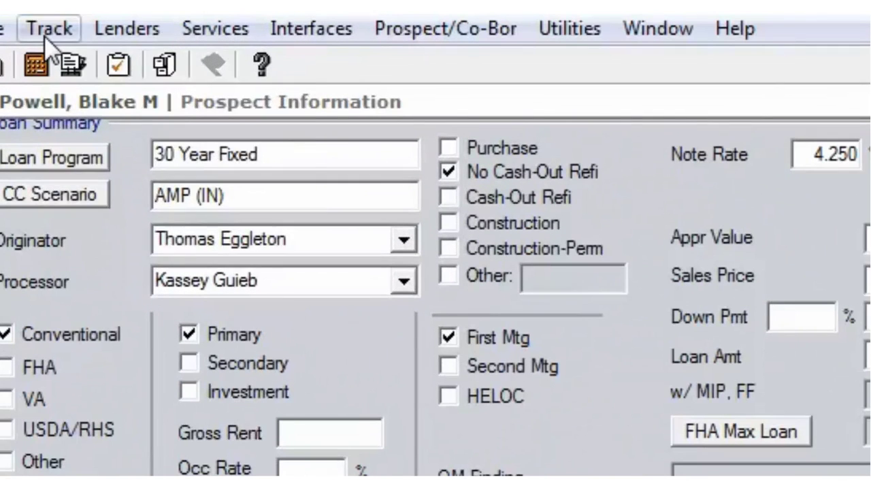
left_click(176, 35)
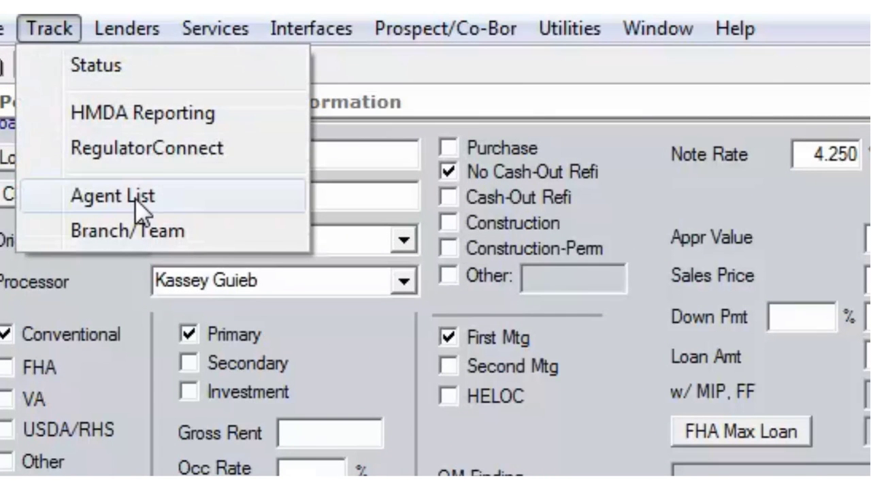
Step: On the Tracking: Agent page, replace the Origin source code with BMLT
left_click(162, 200)
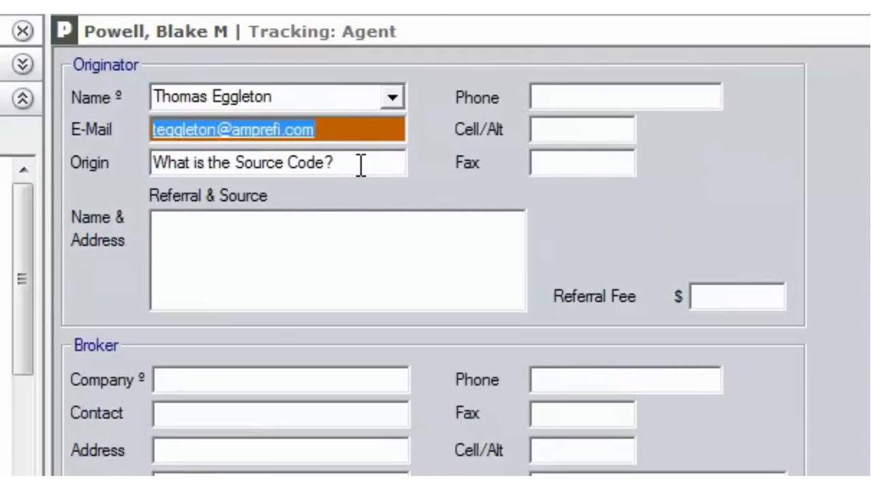
left_click(361, 165)
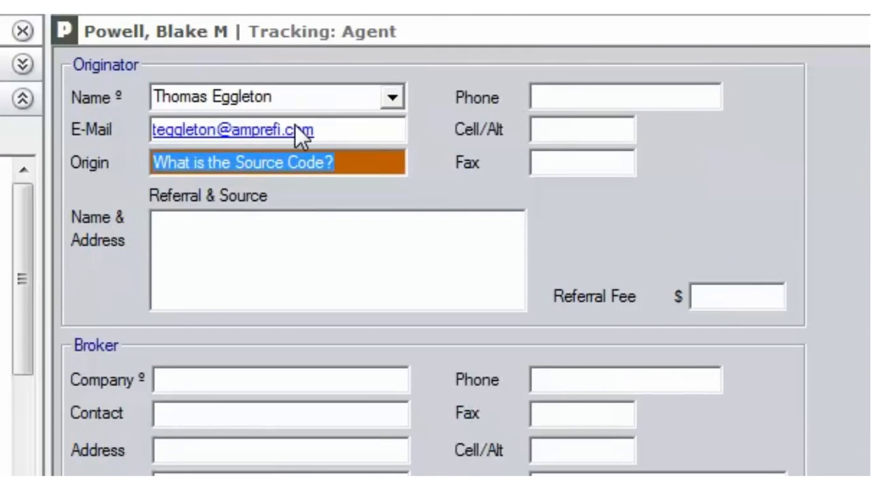
type("BMLT")
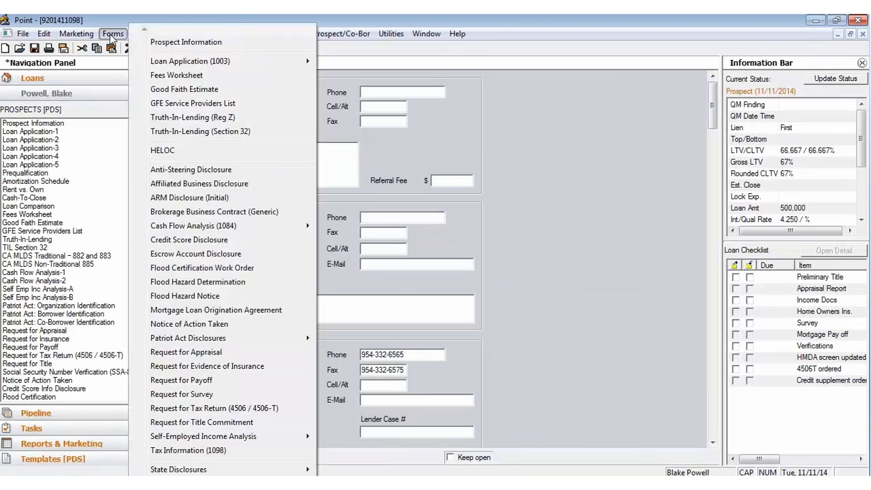
left_click(112, 38)
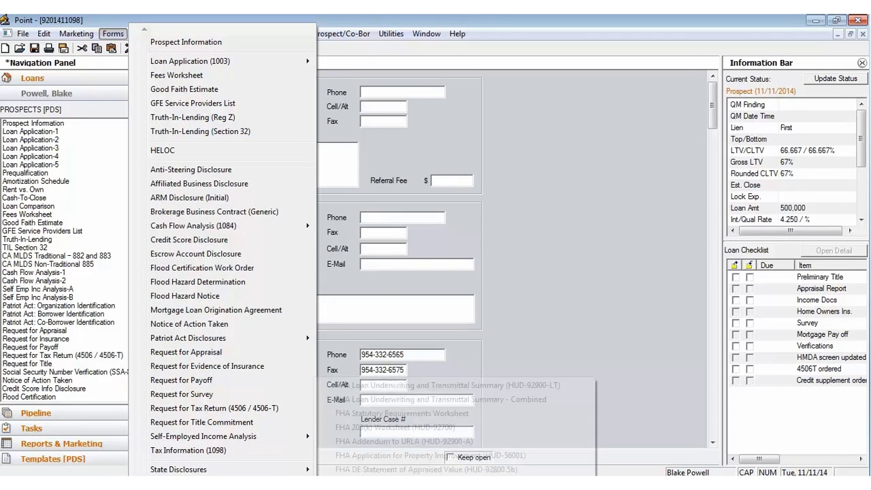
scroll(141, 465, "down", 2)
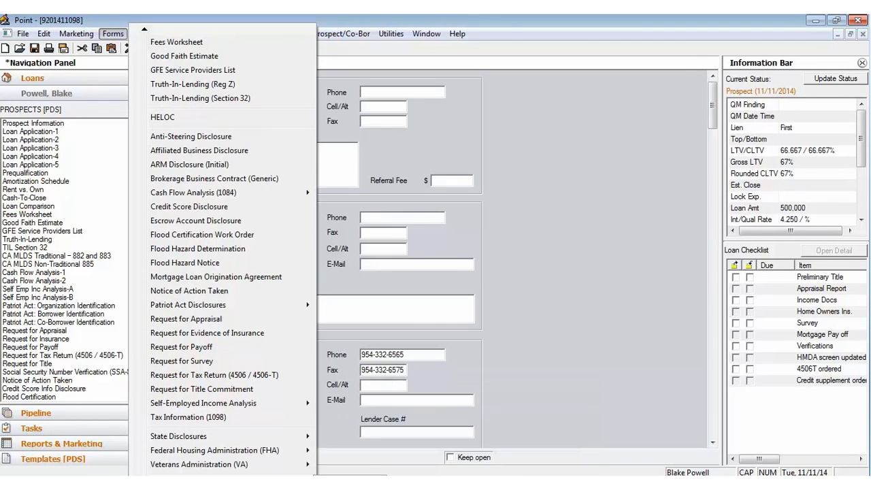
key("Escape")
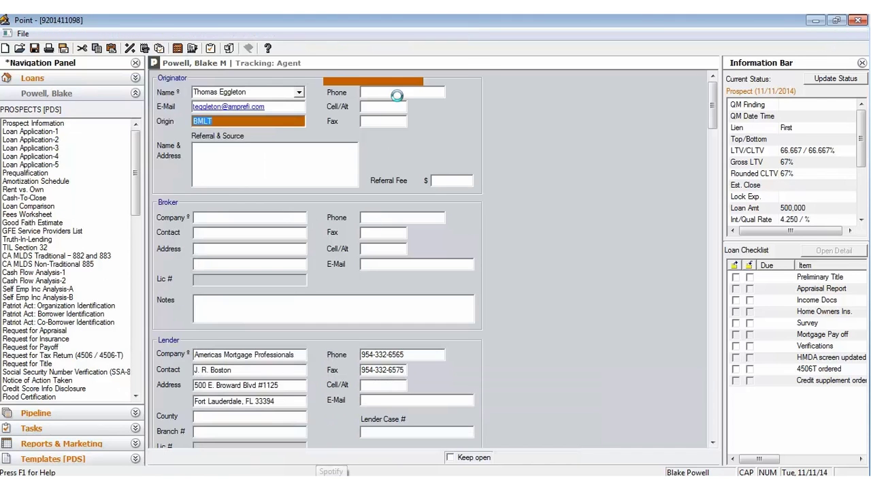
Step: Choose the mortgage coordinator, then on 1003 page 1 enter qualifying rate 4.25, 1 unit and year built 2002
left_click(428, 82)
left_click(416, 90)
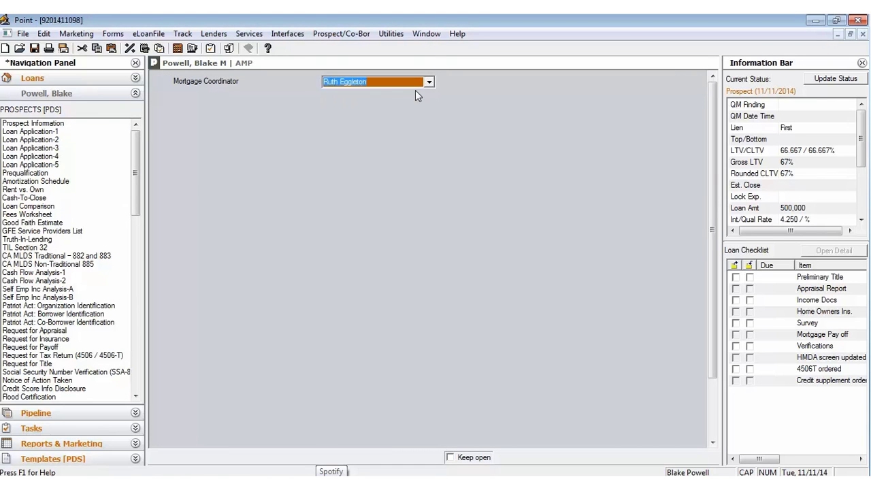
left_click(31, 132)
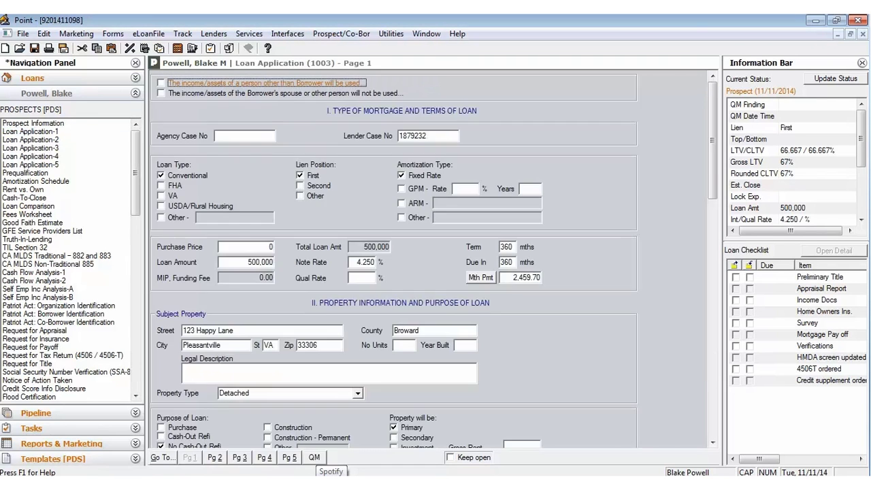
left_click(350, 277)
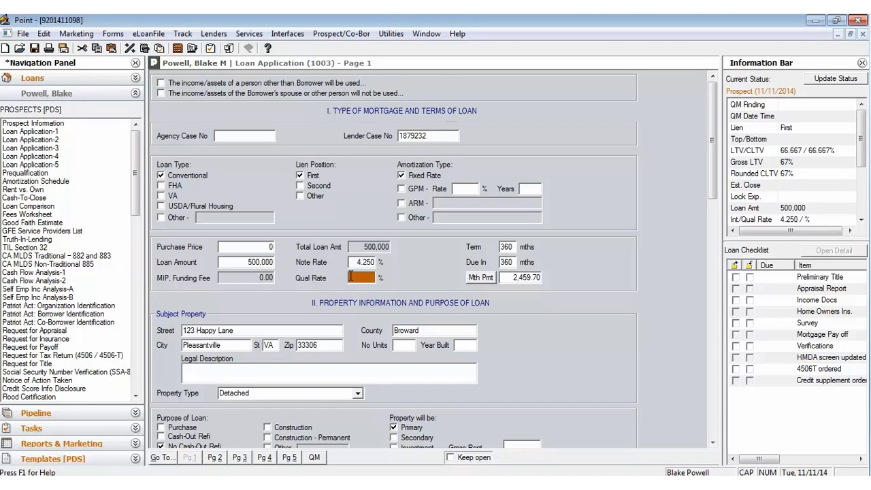
type("4.25")
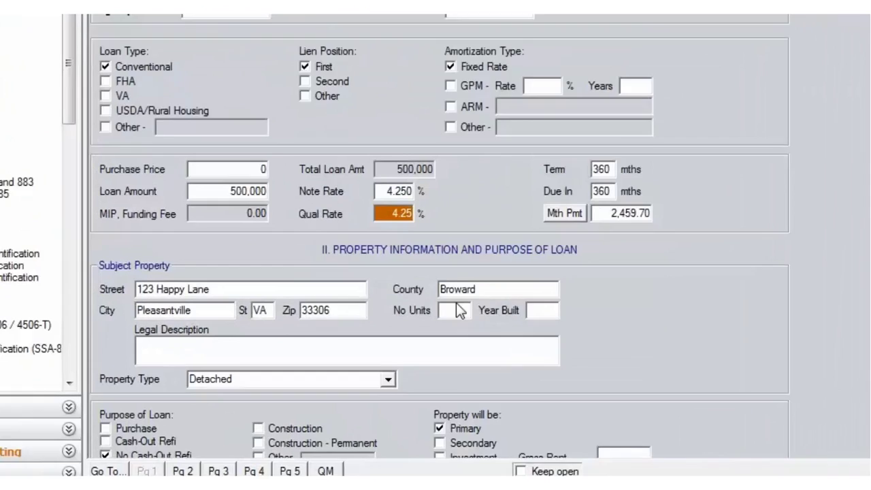
left_click(413, 344)
type("1")
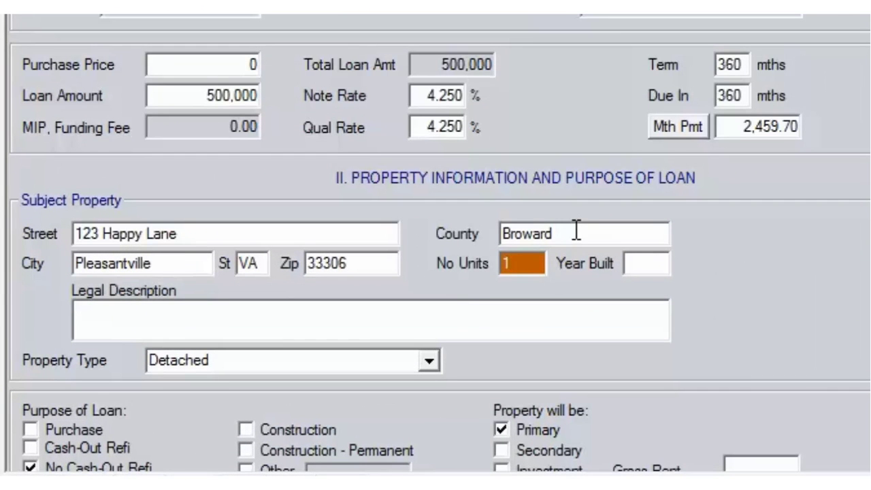
left_click(637, 263)
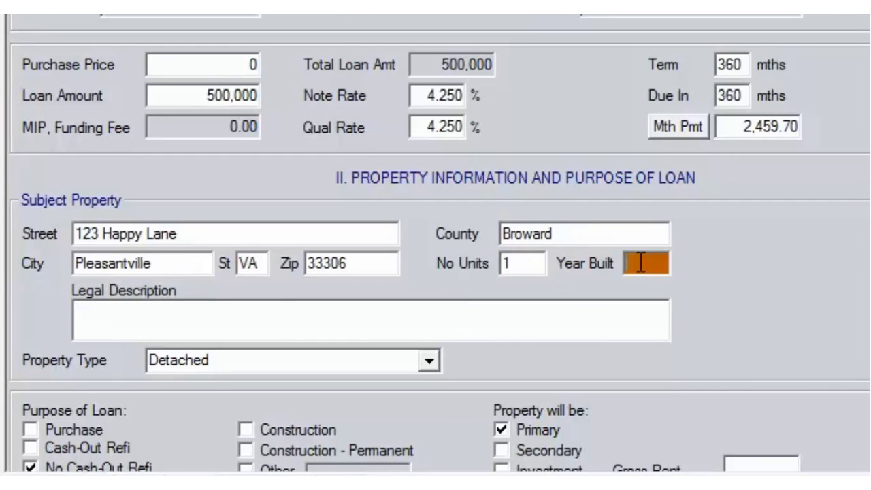
type("2002")
scroll(629, 216, "down", 3)
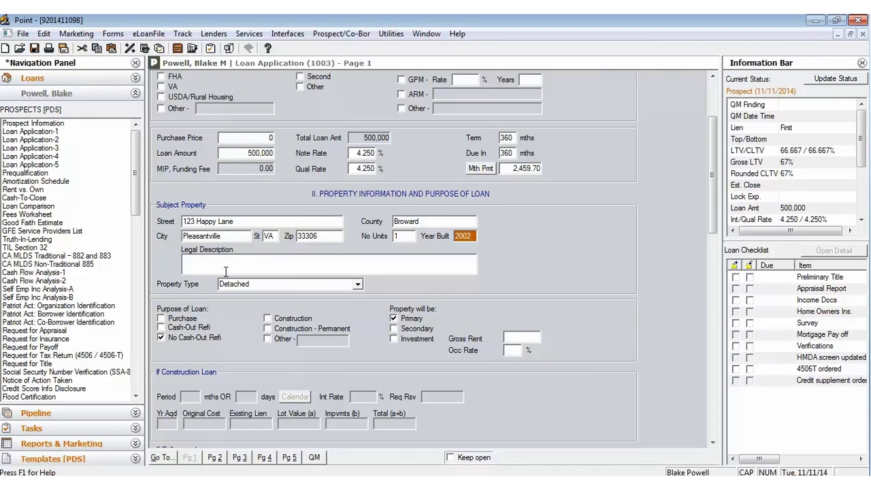
Step: Enter year acquired 2005, original cost and existing lien 500,000, and prepayment penalty 0
scroll(221, 297, "down", 3)
left_click(168, 361)
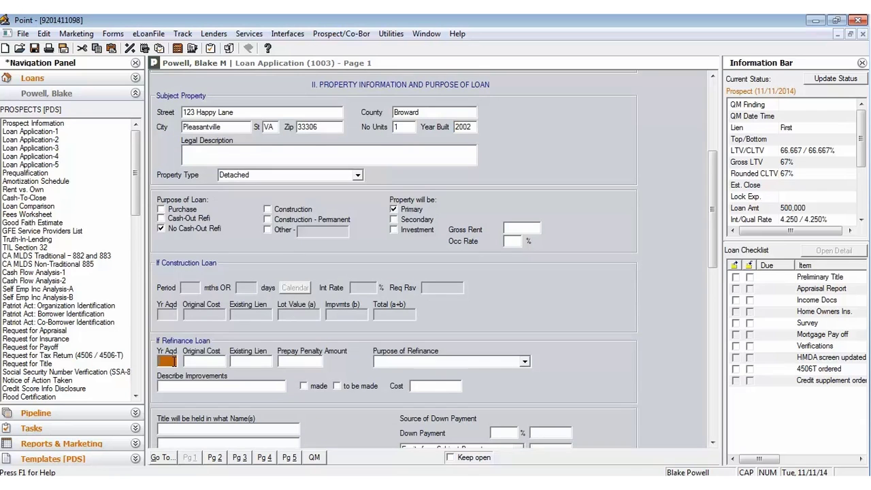
type("2005")
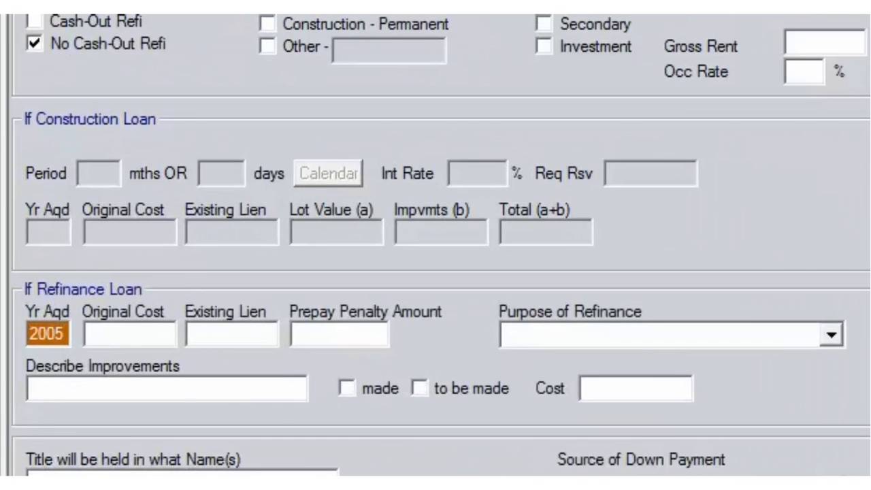
key("Tab")
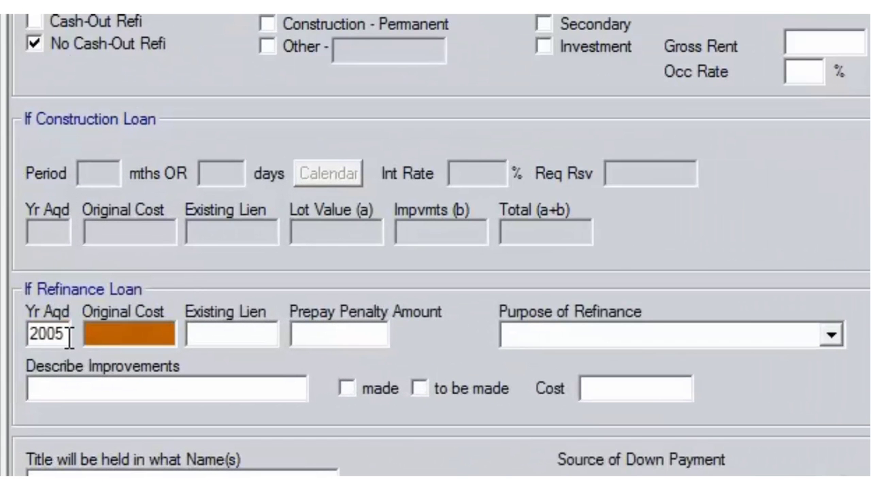
scroll(69, 337, "down", 3)
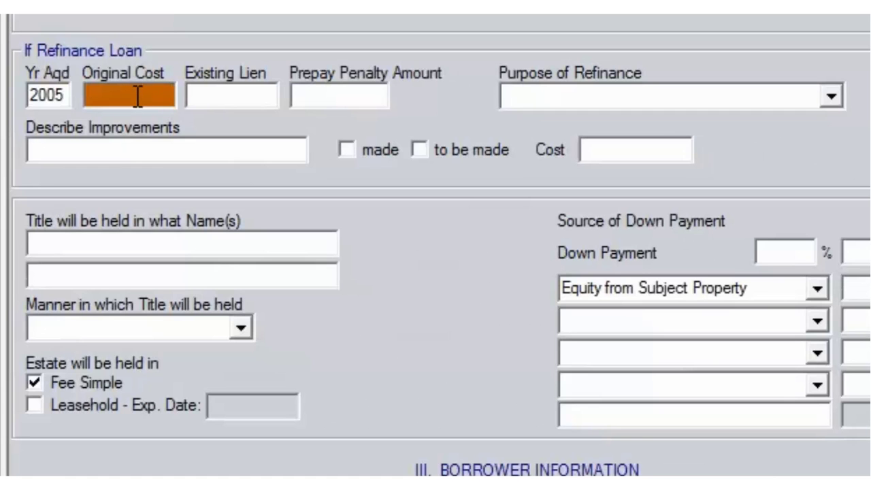
type("500,000")
key("Tab")
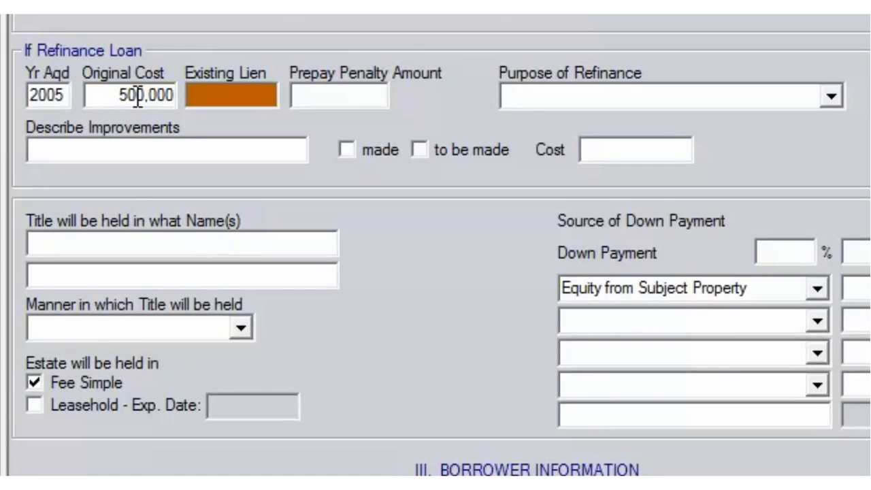
type("500,000")
key("Tab")
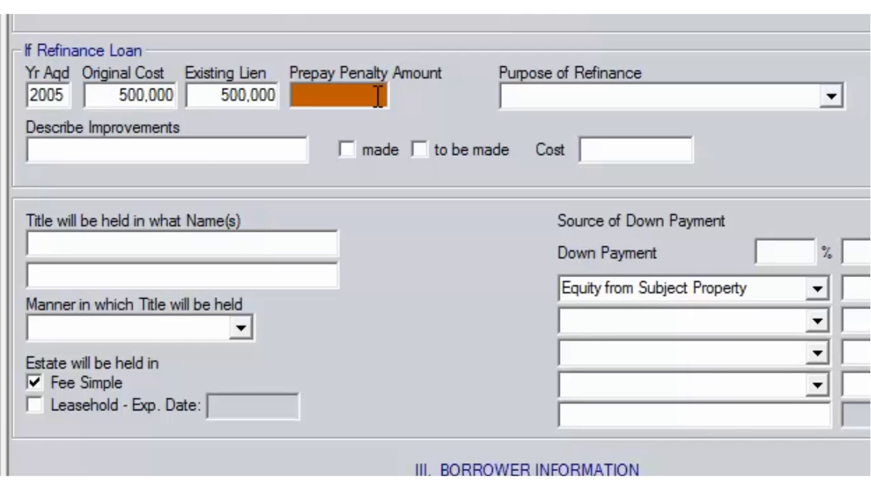
type("0")
Step: Set purpose Limited Cash-Out Rate/Term and record improvements NEW KITCHEN, FULL BATH as made, costing 80000
left_click(832, 95)
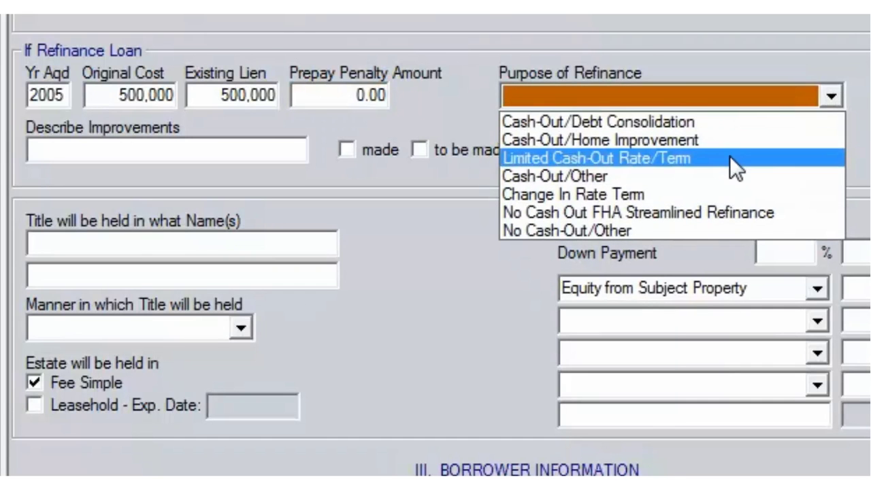
left_click(729, 156)
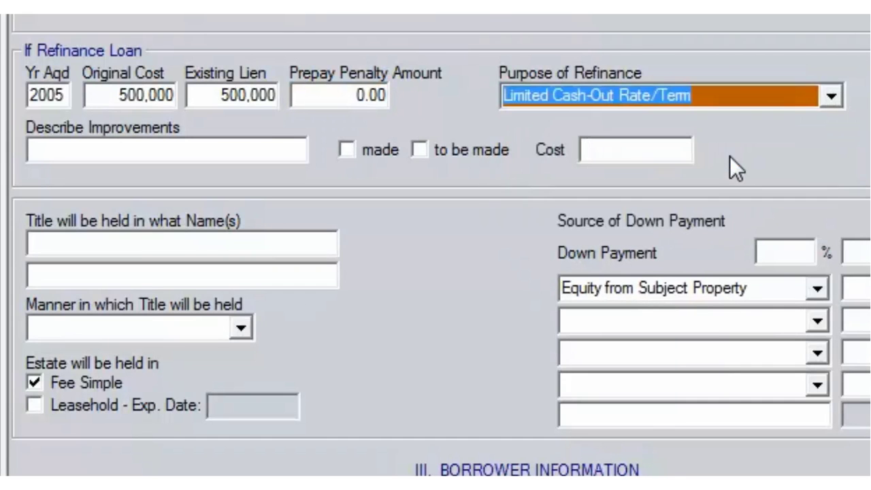
left_click(259, 150)
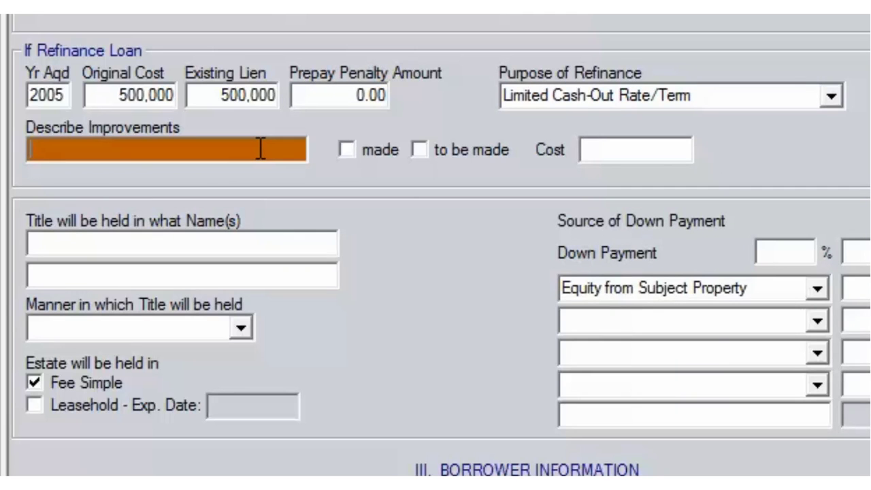
type("NEW KIT")
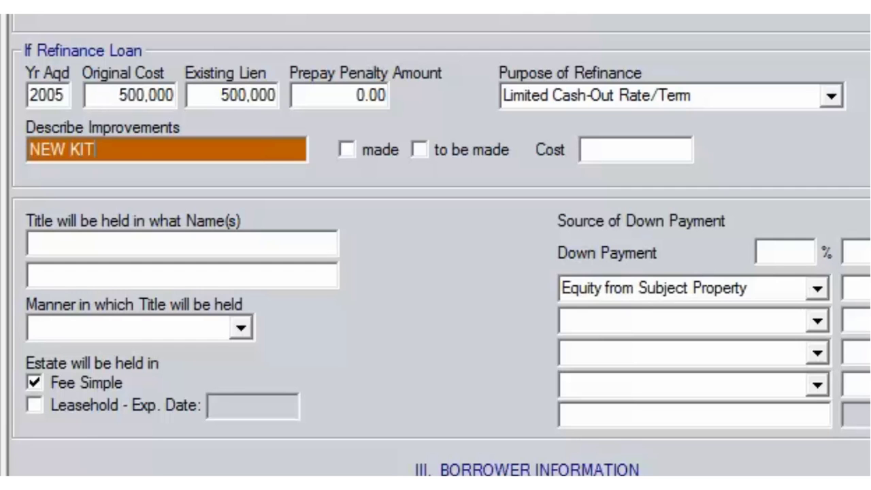
type("CHEN, FULL BATH")
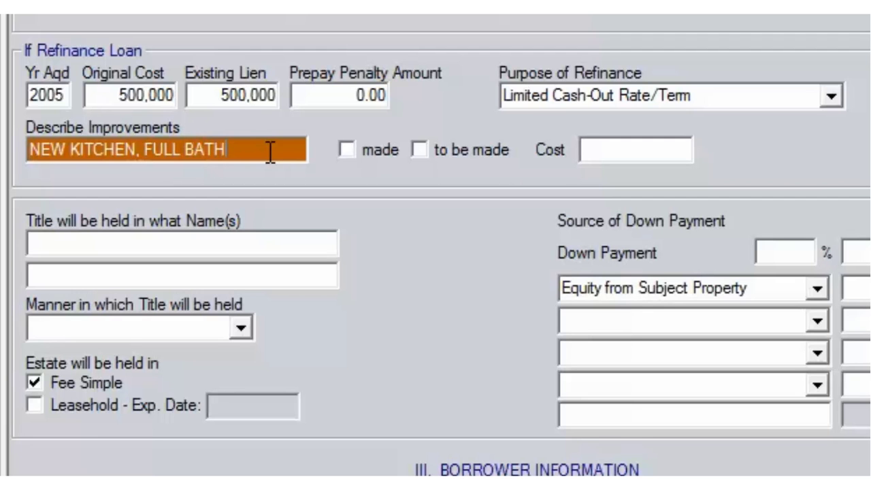
left_click(385, 147)
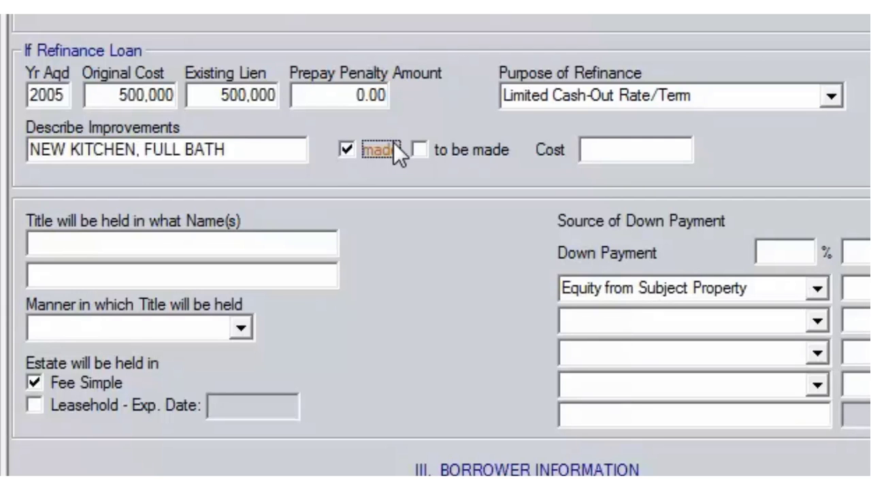
left_click(601, 147)
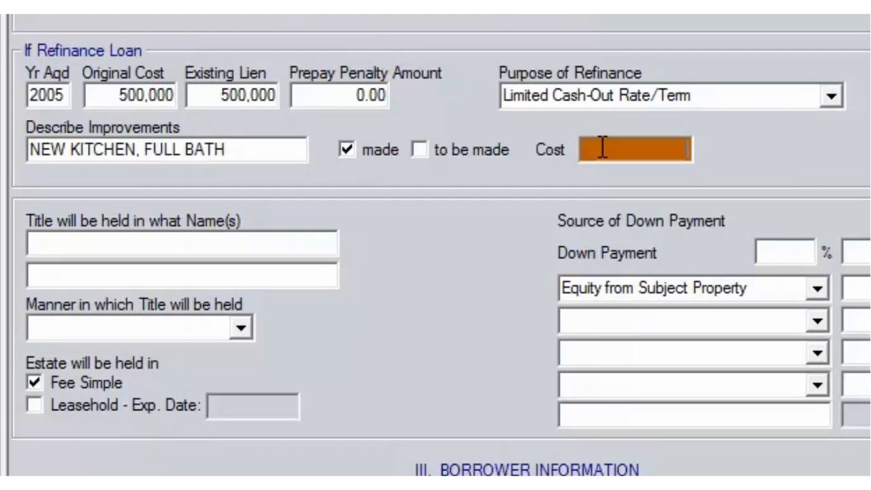
type("80000")
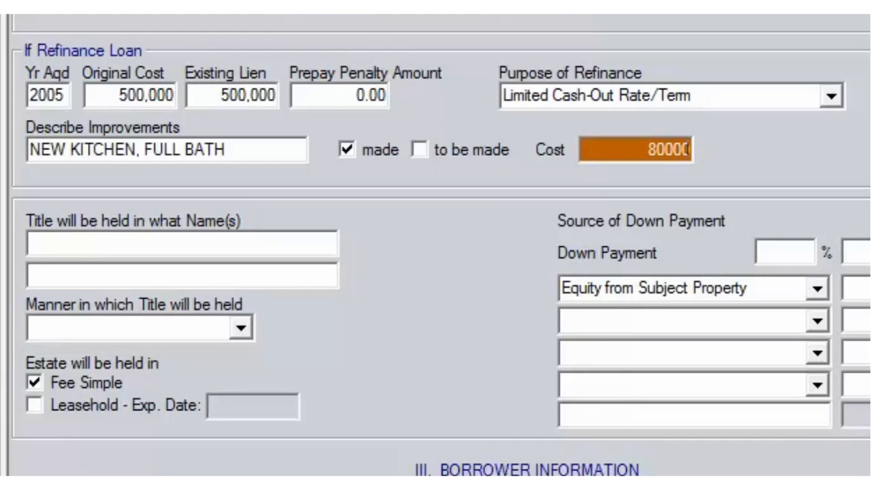
Step: Add the co-borrower's name as second title holder and choose Joint tenants for holding title
left_click(260, 243)
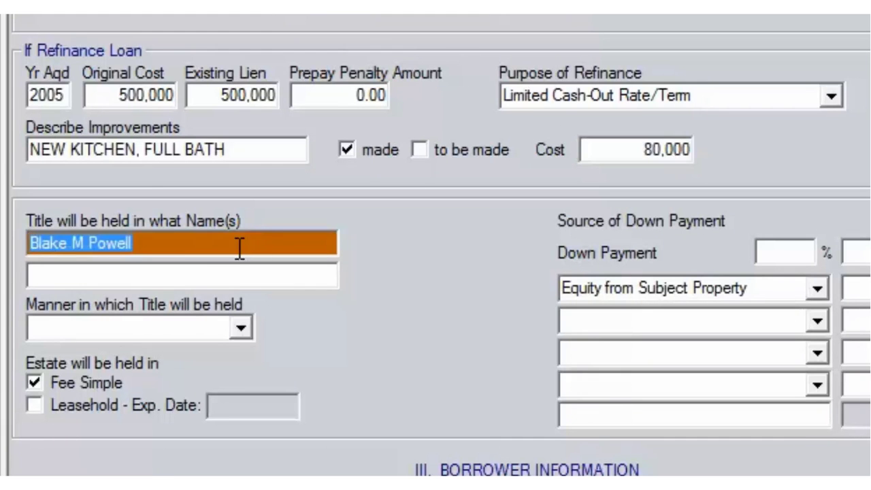
left_click(194, 276)
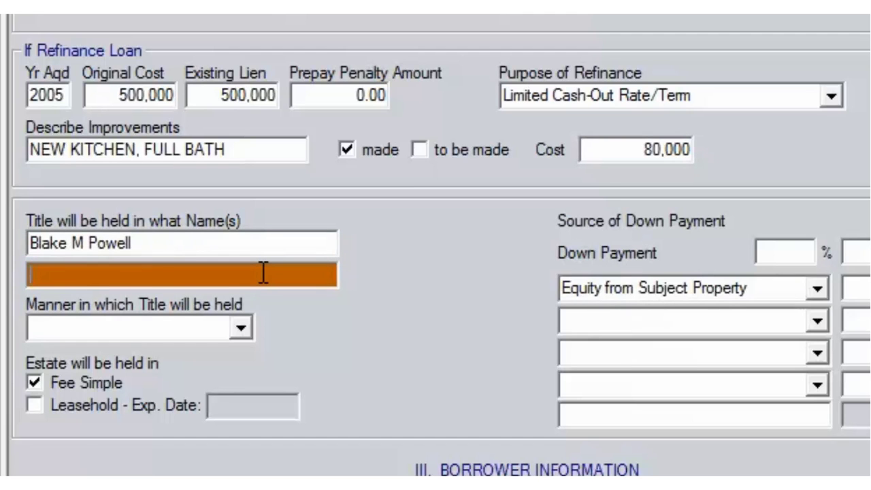
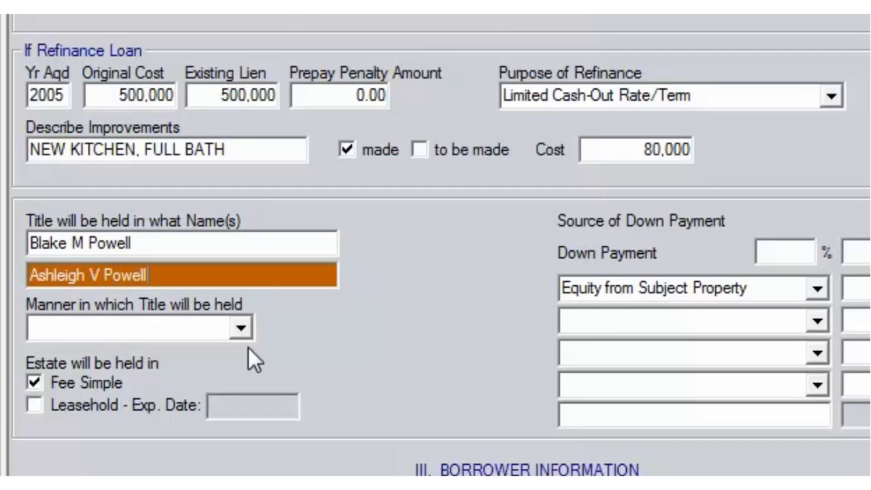
left_click(242, 329)
left_click(187, 368)
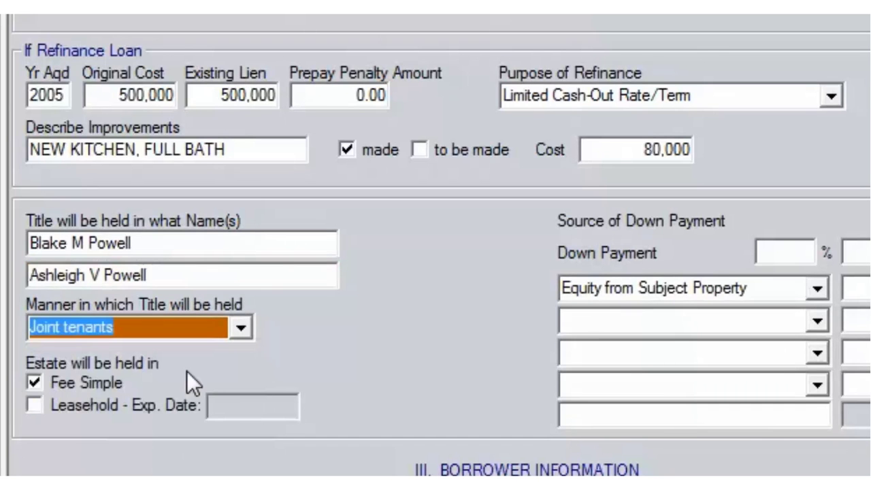
left_click(722, 286)
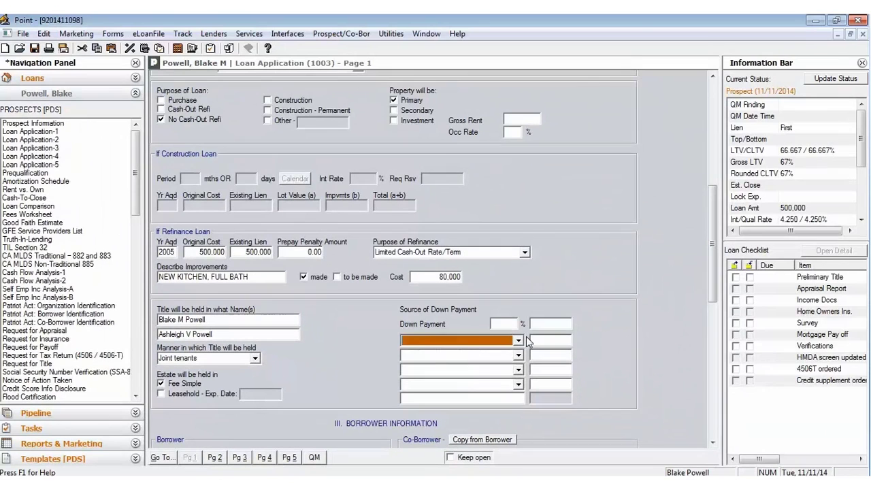
left_click(564, 322)
left_click_drag(713, 242, 712, 303)
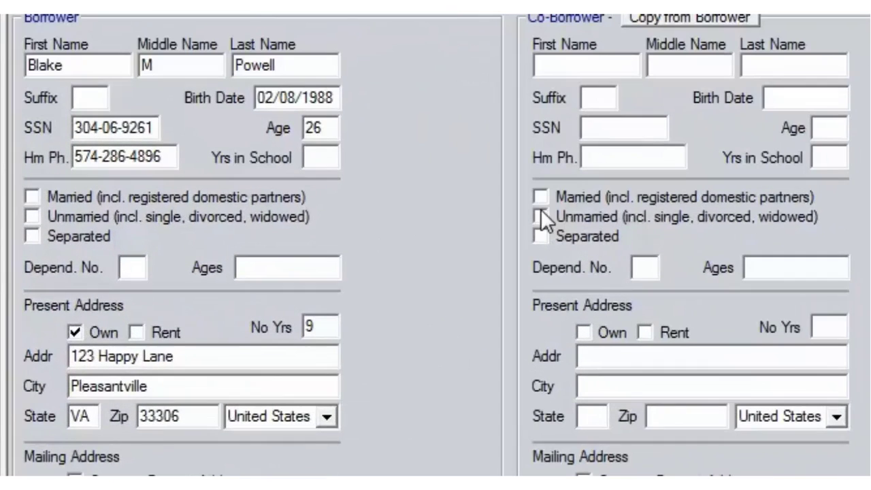
Step: Enter 18 years in school, Married, 0 dependents, and mailing address same as present address
left_click(325, 156)
type("18")
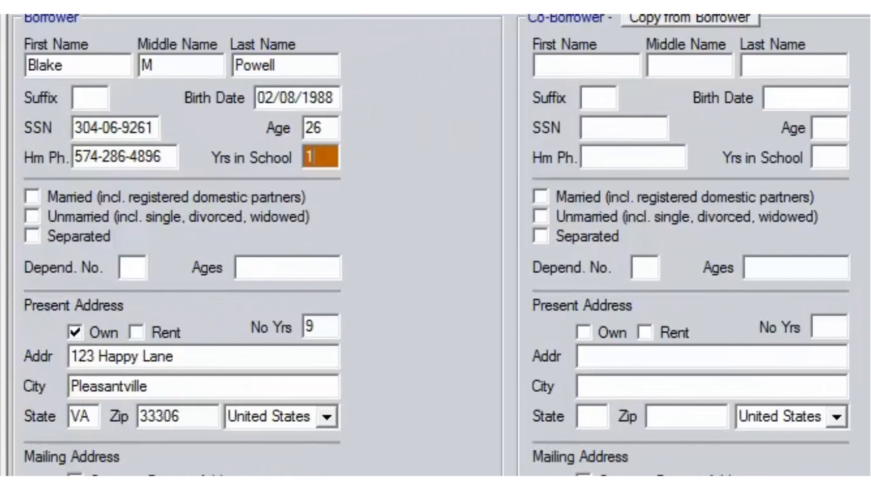
left_click(80, 193)
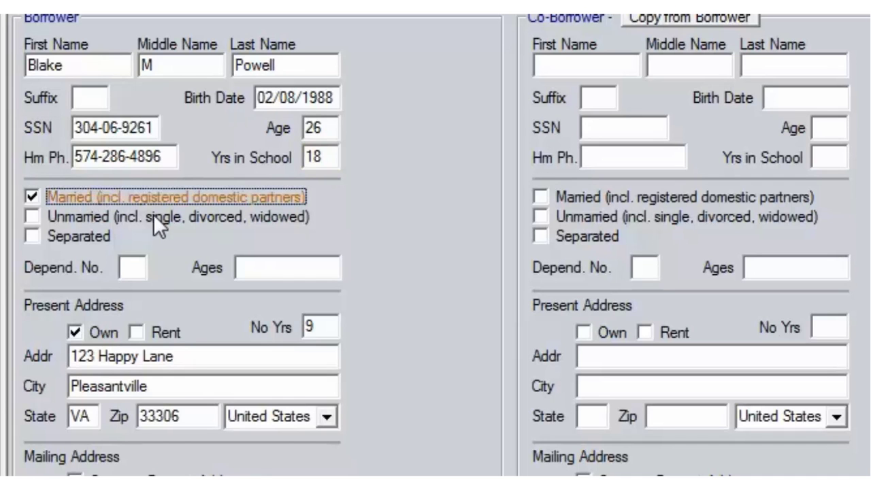
left_click(134, 268)
type("0")
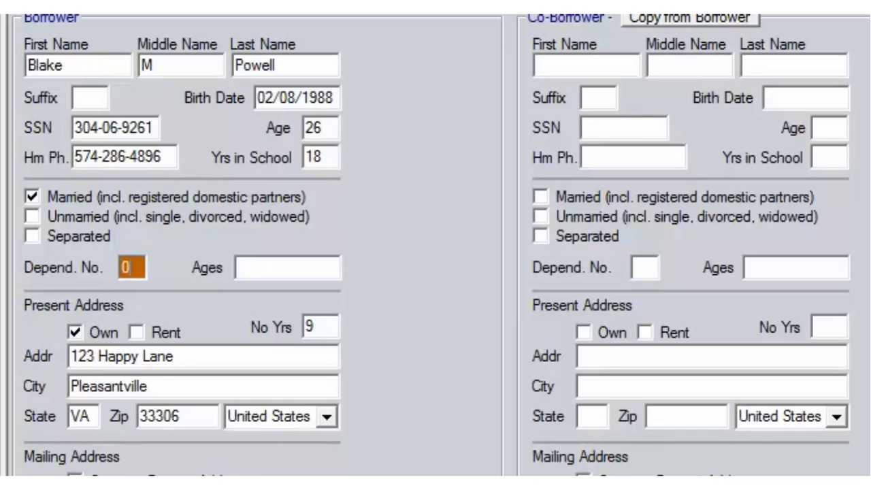
scroll(254, 218, "down", 3)
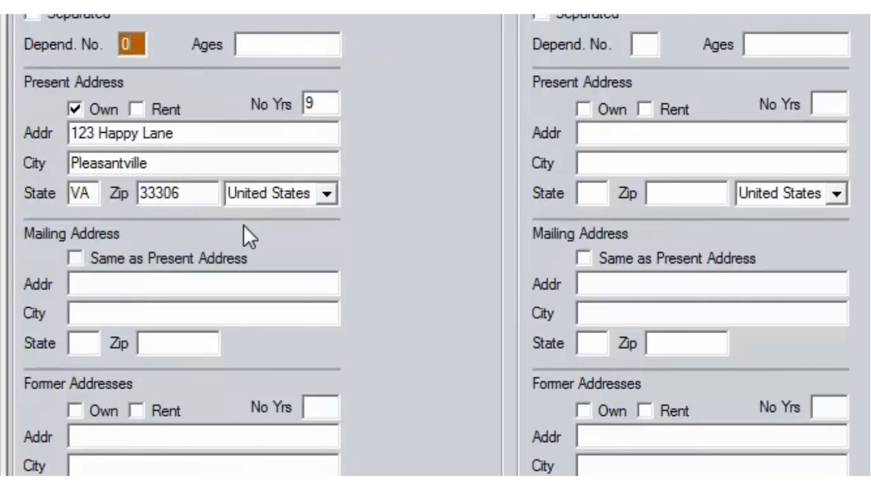
left_click(198, 257)
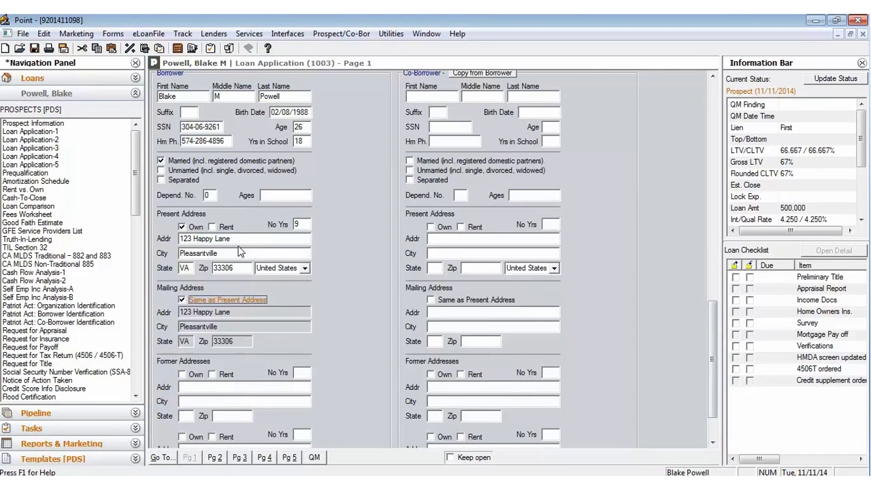
Step: On page 2, enter current employer WELLS FARGO at 1800 STUPID LANE
left_click(214, 457)
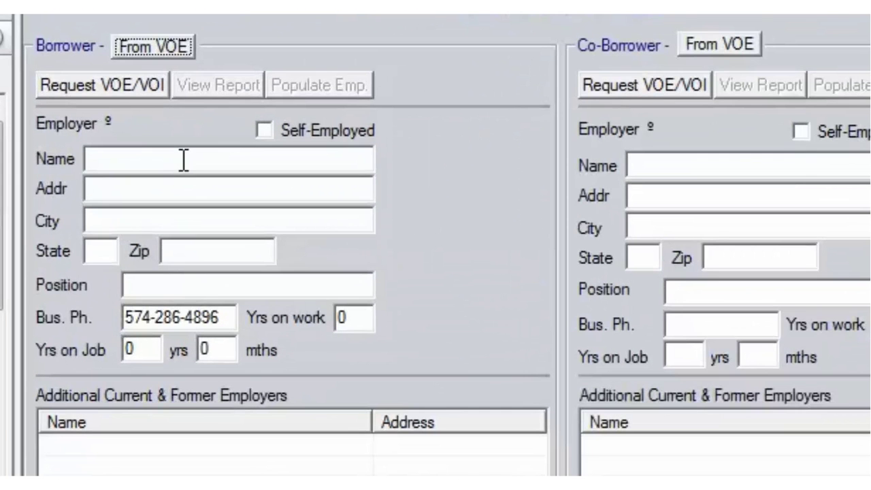
left_click(226, 148)
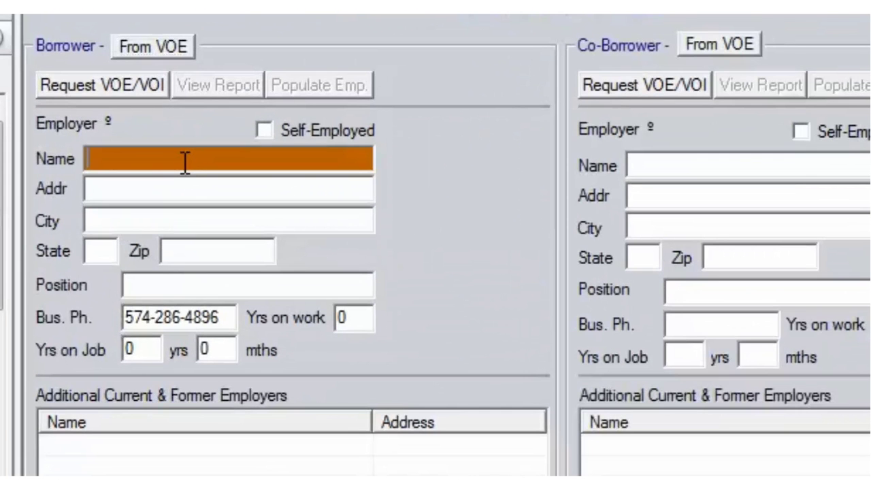
type("WELLS FARGO")
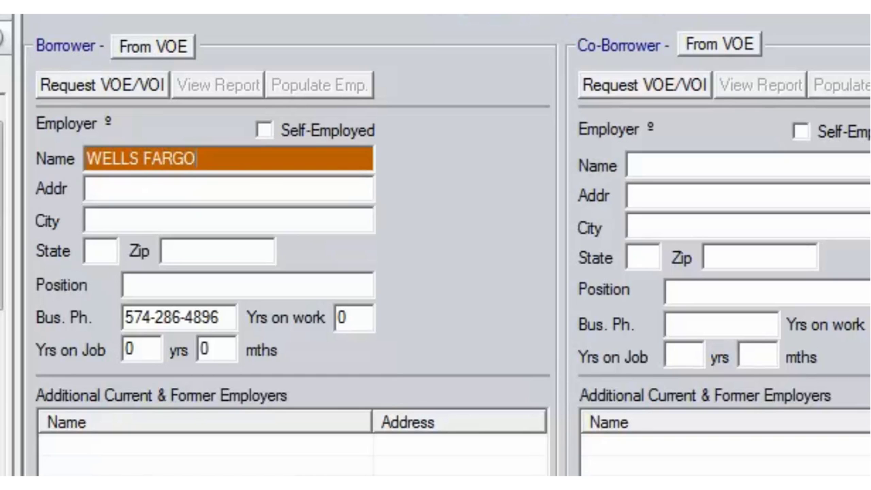
key("Tab")
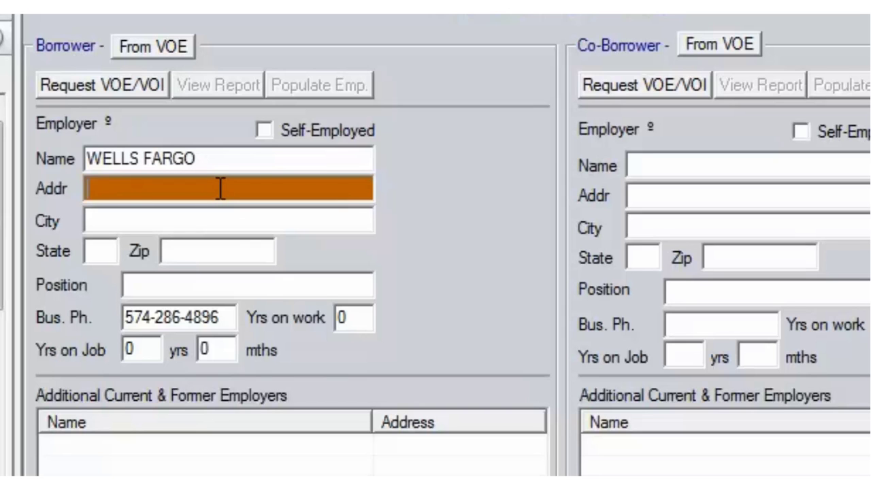
type("1800 S")
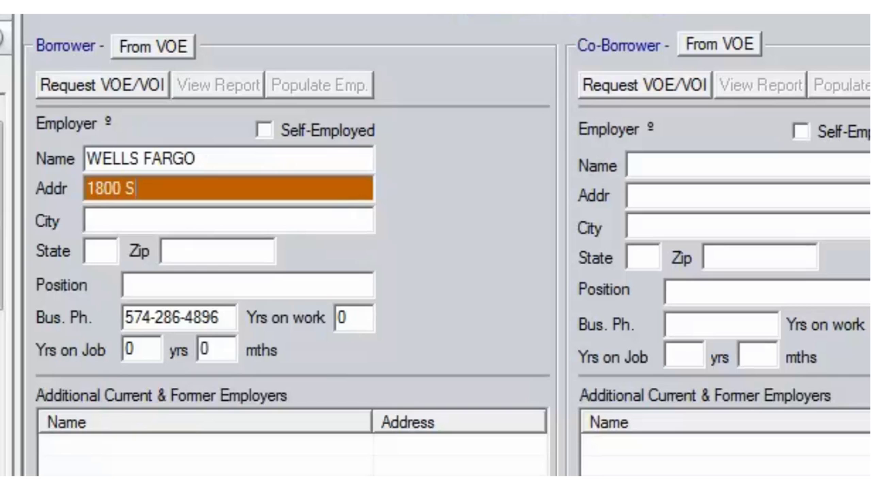
type("TUPID LANE")
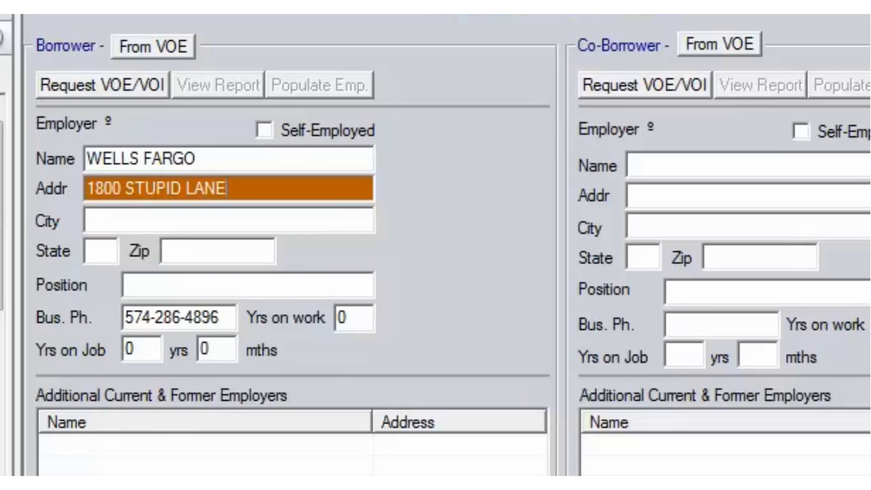
Step: Fill in the employer's zip 33364, city INDIANAPOLIS and state IN
key("Tab")
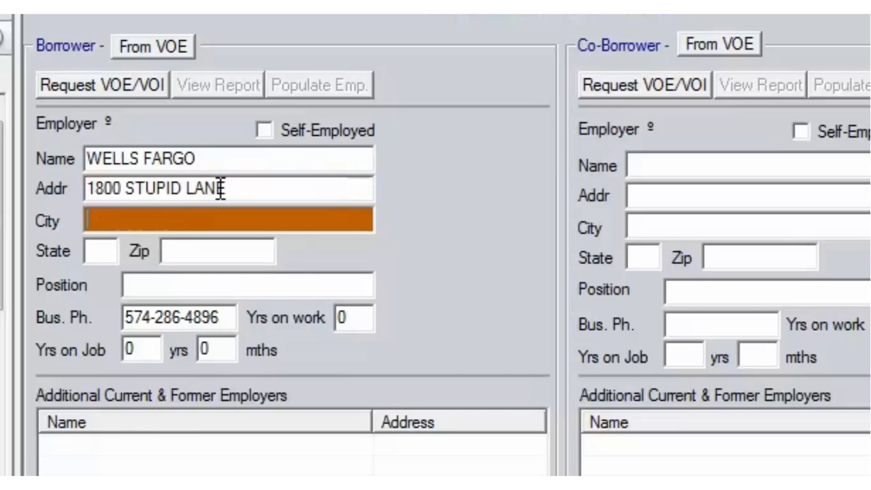
key("Tab")
key("Tab")
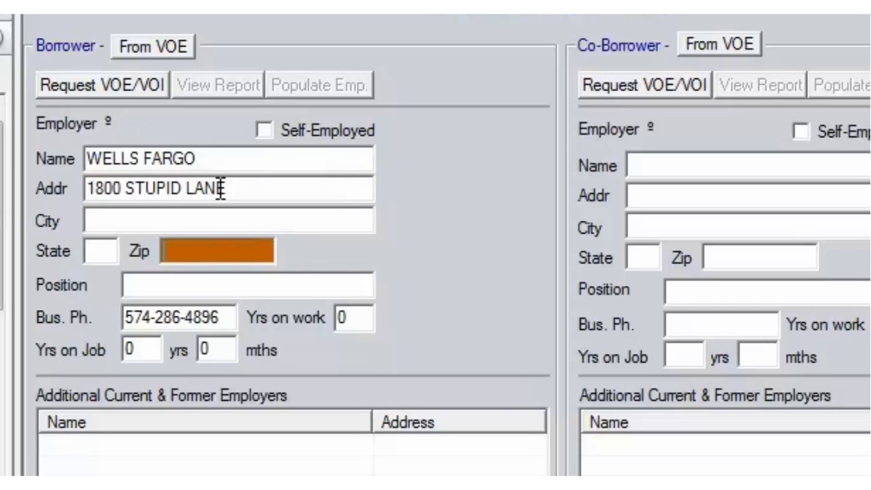
type("33364")
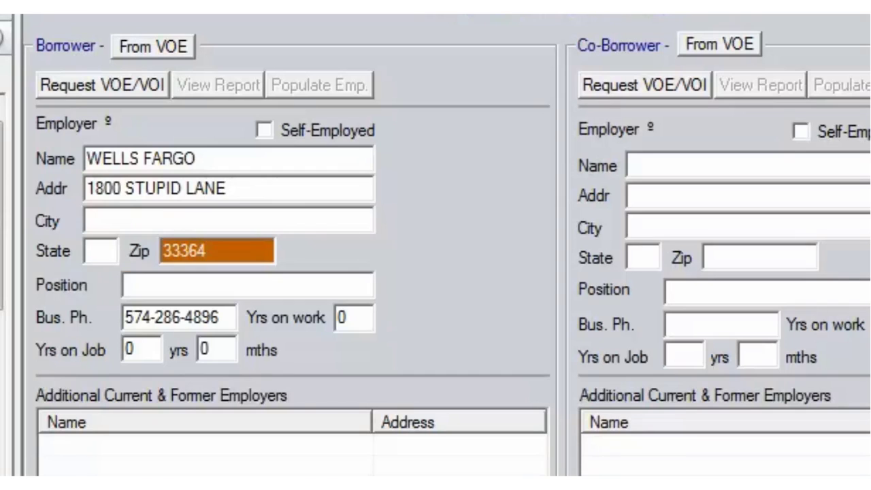
key("Tab")
left_click(147, 219)
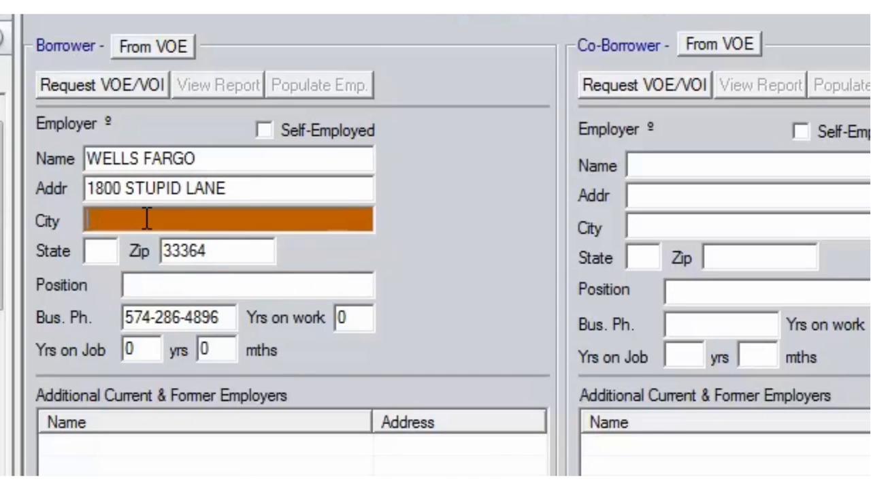
type("INDIAN")
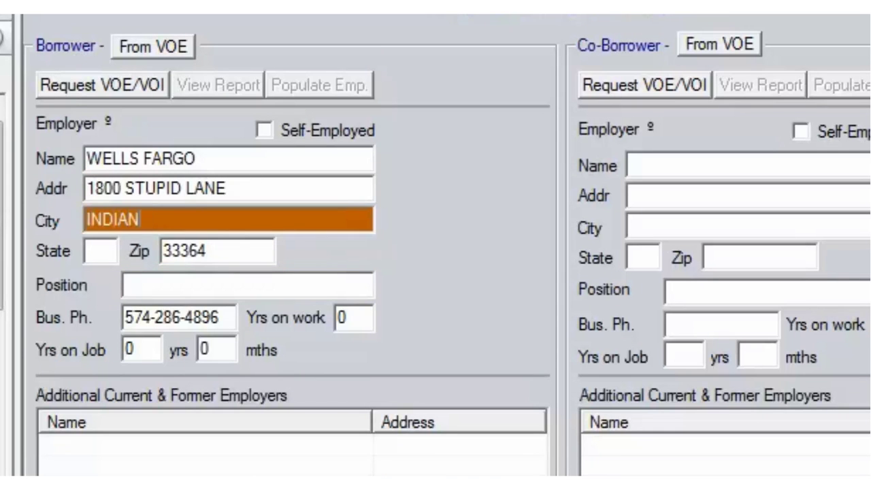
type("APOLIS")
key("Tab")
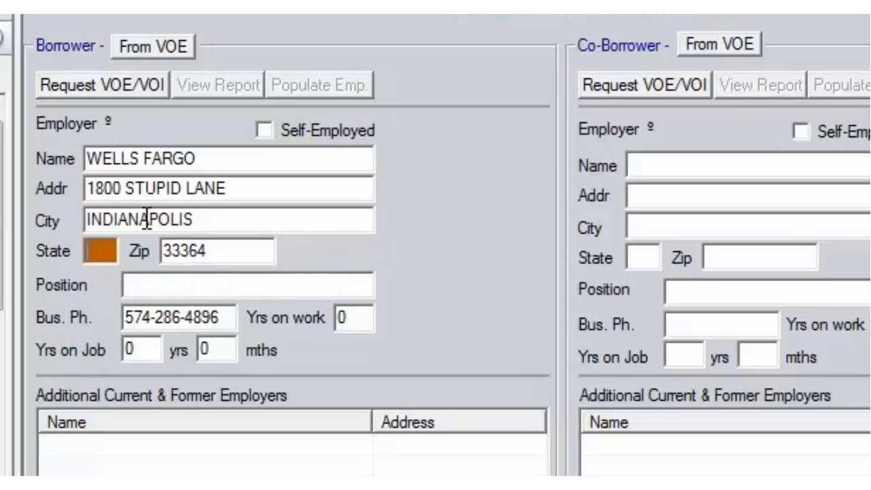
type("IN")
Step: Set position CHEIF TECH OFFICER with 10 years in line of work and 6 on job
left_click(203, 283)
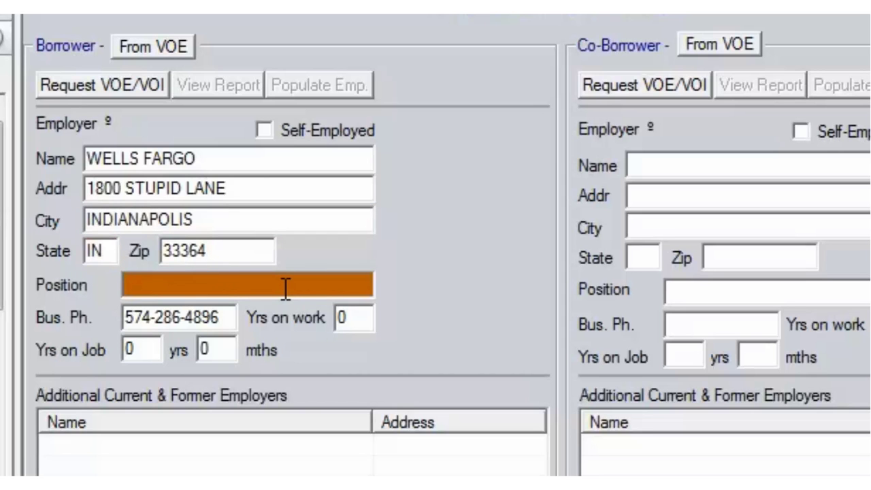
type("CHEIF")
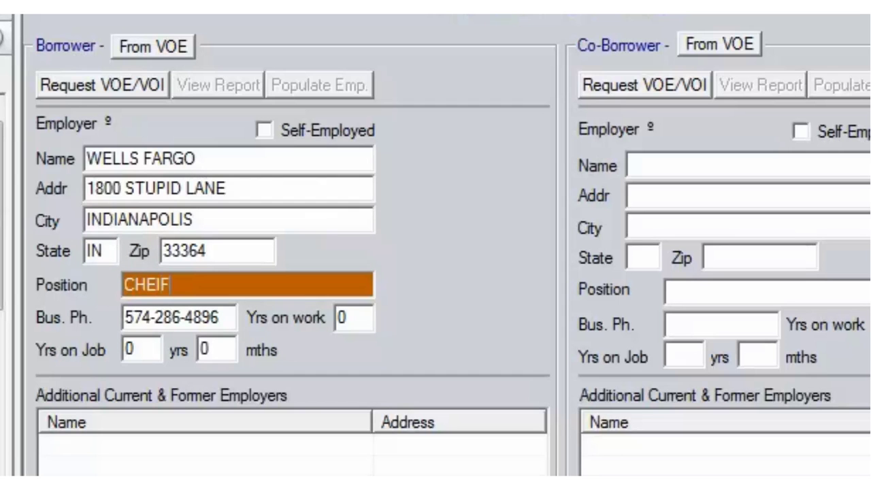
type(" TECH OFFICER")
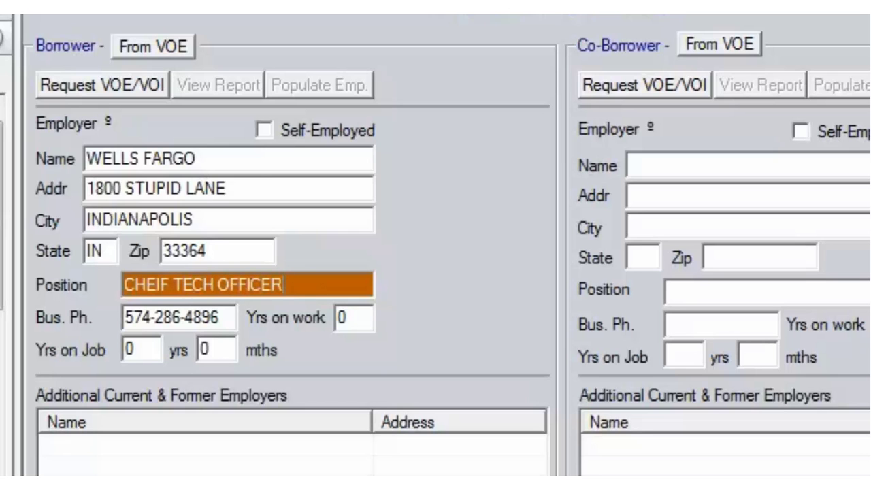
left_click(358, 315)
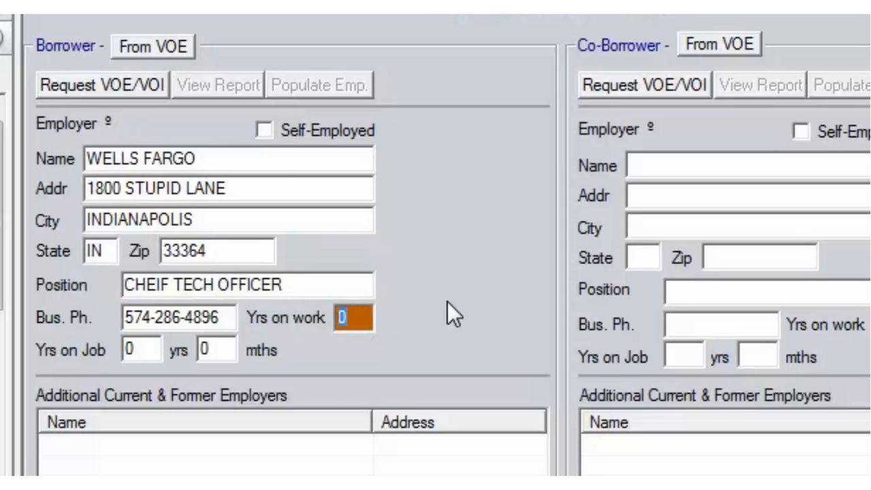
type("110")
key("BackSpace")
key("BackSpace")
type("0")
key("Tab")
type("6")
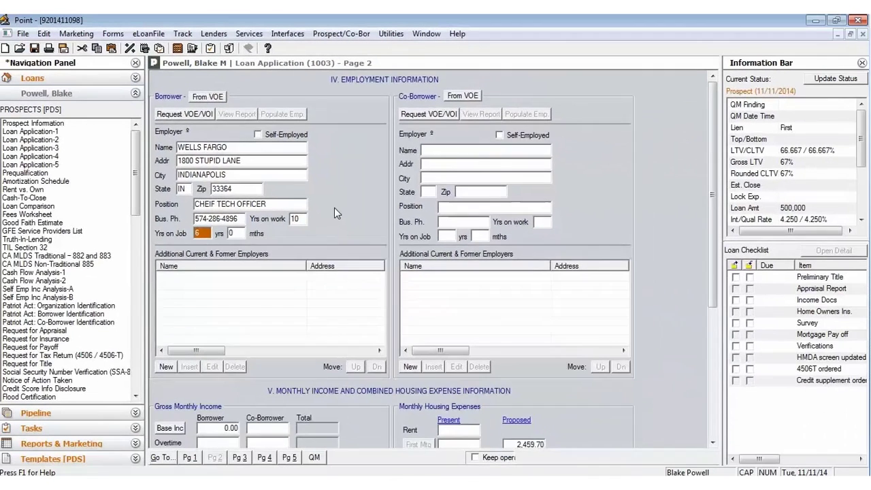
scroll(100, 323, "down", 5)
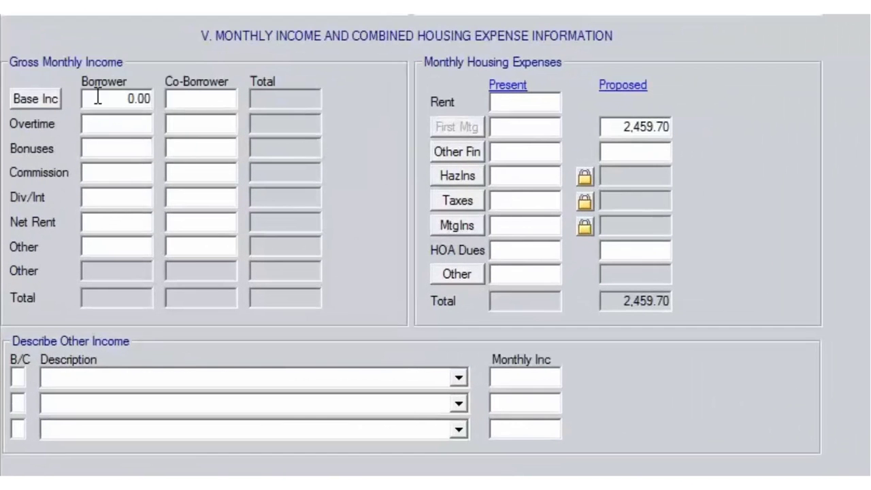
Step: Calculate base income from a 120,000 yearly salary, giving 10,000.00 monthly
left_click(53, 98)
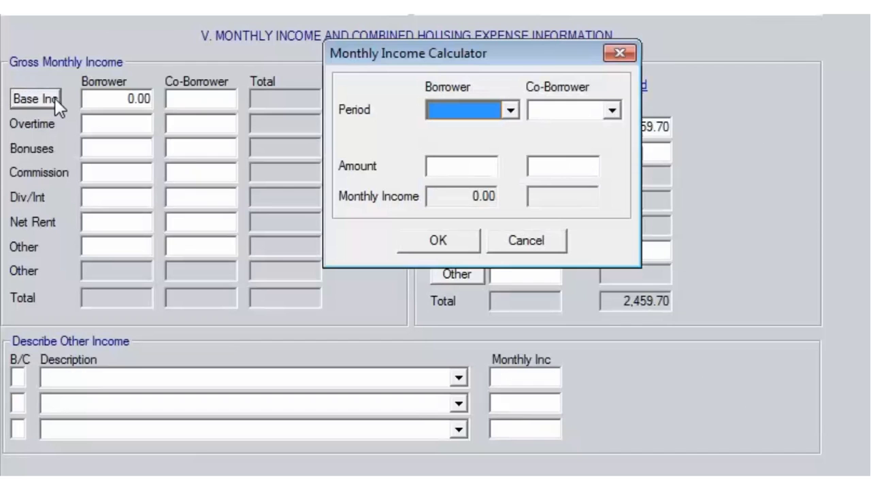
left_click(510, 111)
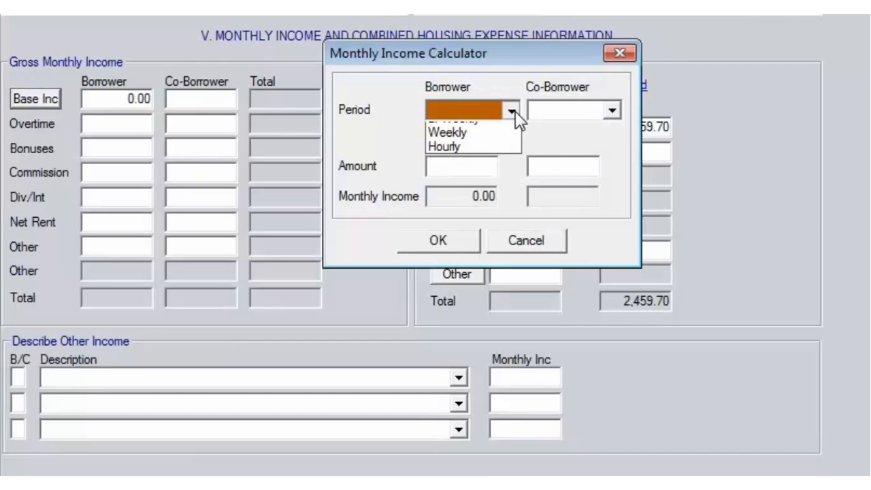
left_click(497, 131)
left_click(466, 161)
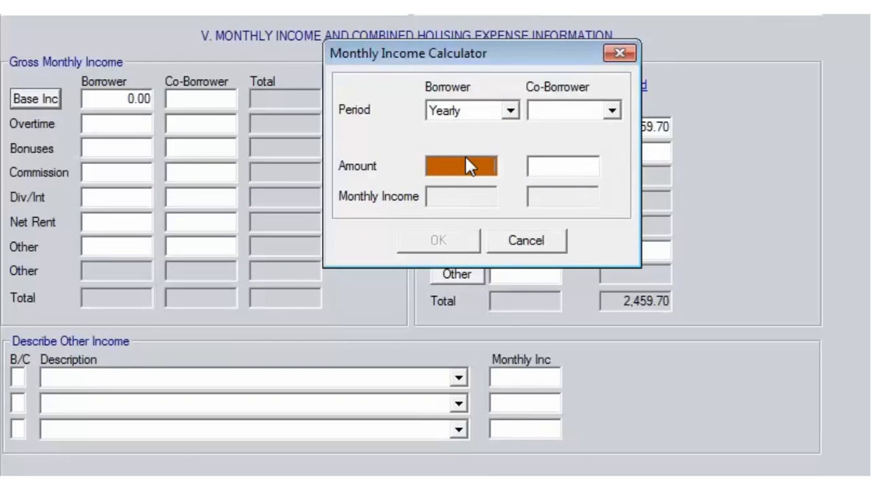
type("120000")
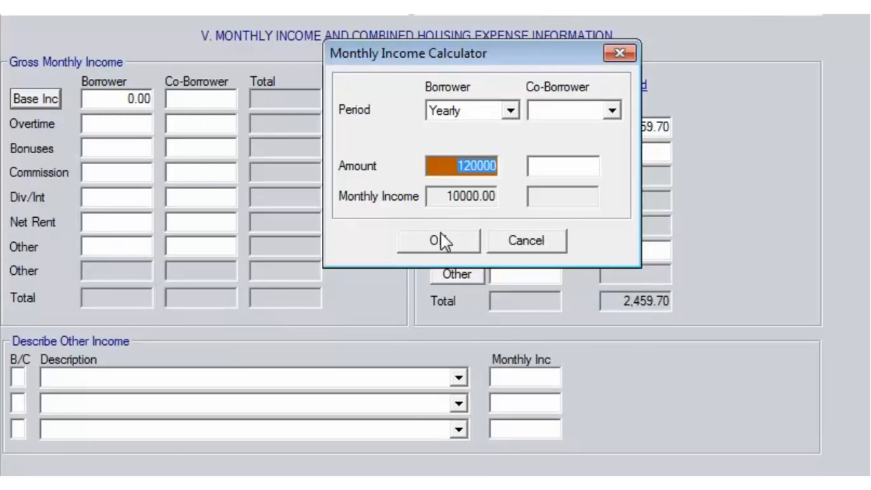
left_click(440, 241)
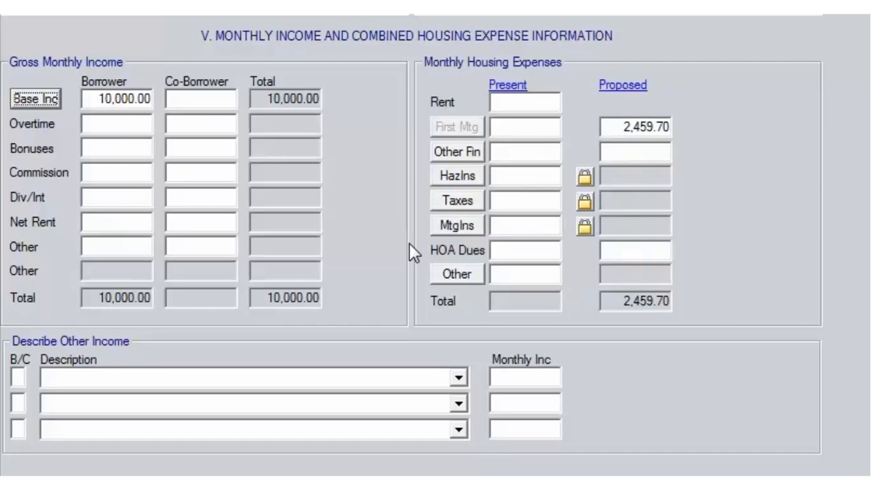
Step: Enter 1,250.00 as the borrower's other monthly income, totalling 11,250.00
left_click(138, 241)
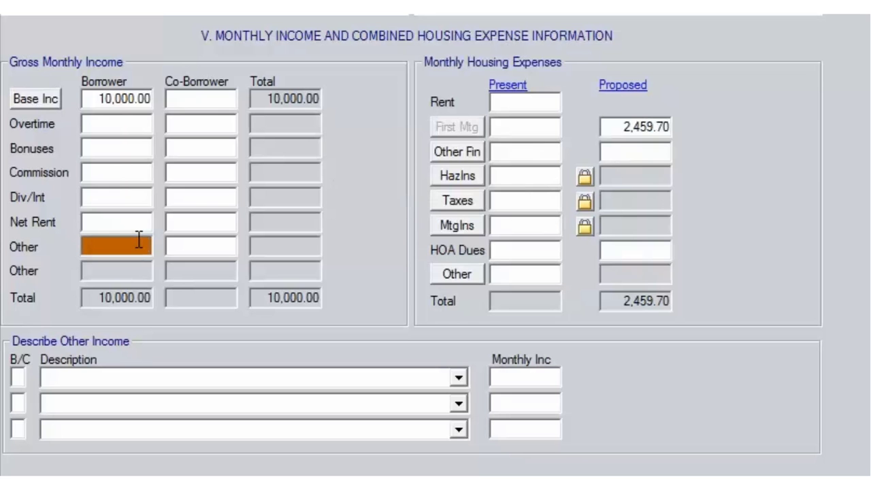
type("1250")
left_click(197, 197)
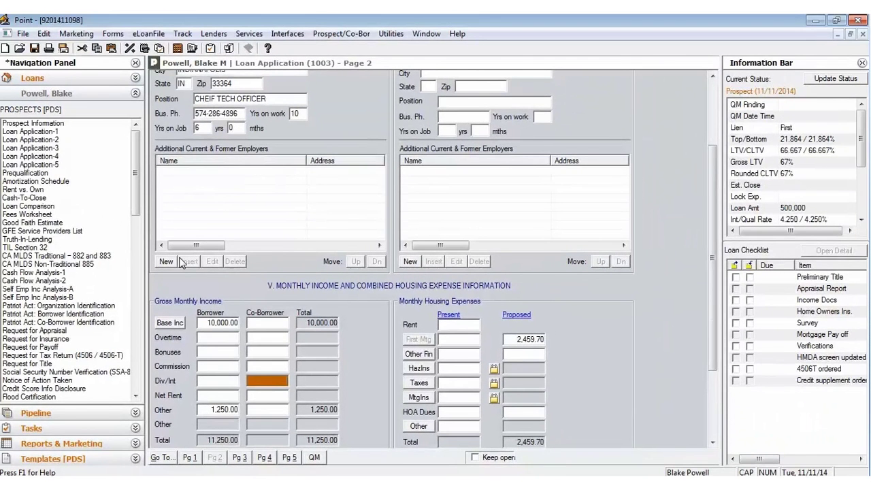
Step: Add self-employed employer AMWAY, 123 HAPPY LANE, Fishers 46040, starting 05/15/2012
left_click(170, 263)
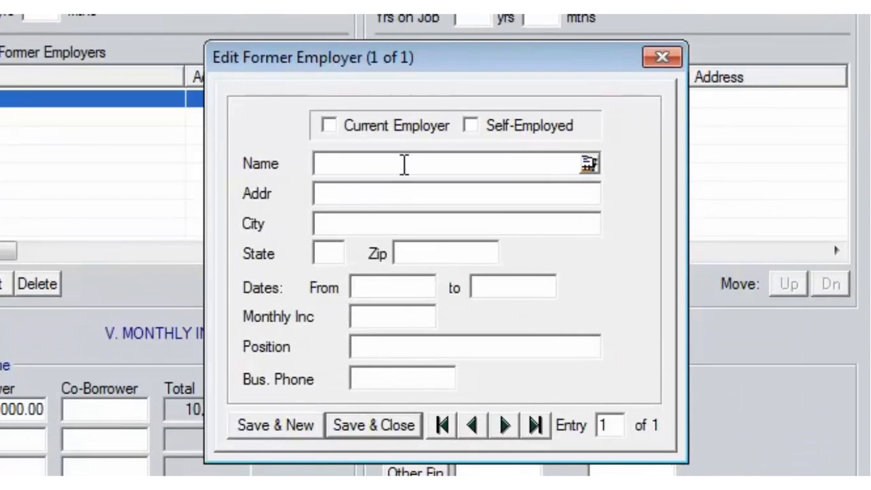
left_click(507, 126)
left_click(420, 163)
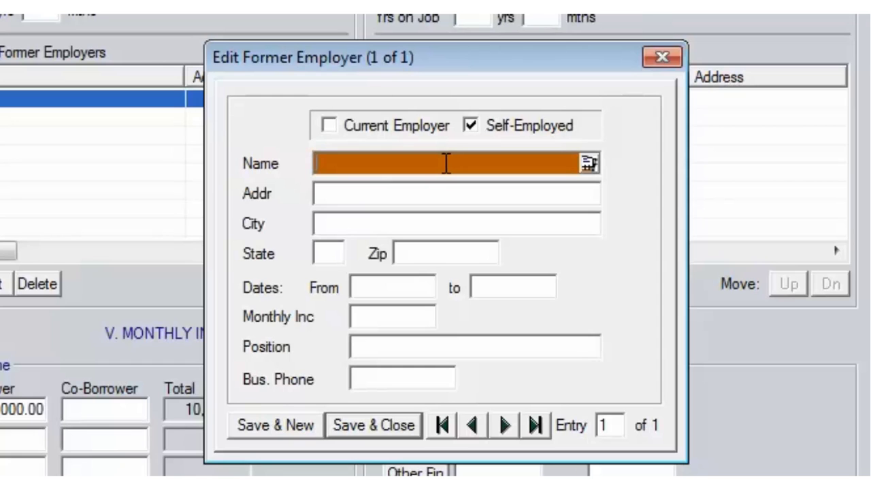
type("AMWAY")
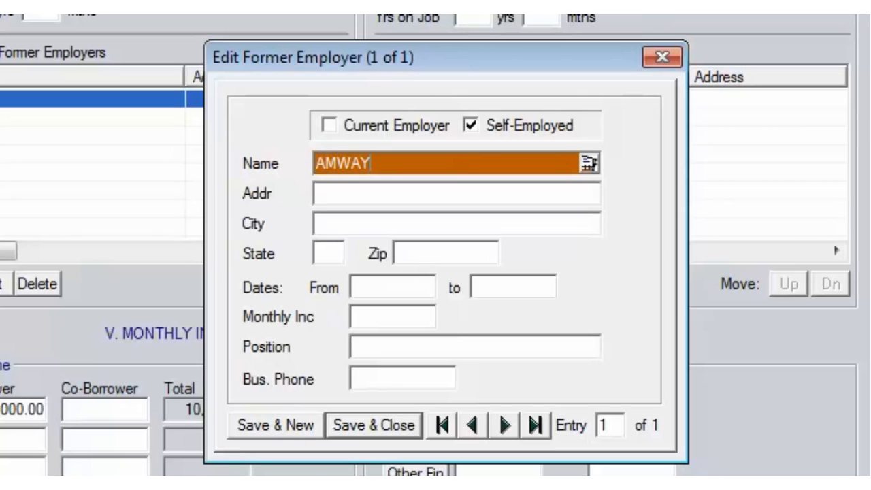
key("Tab")
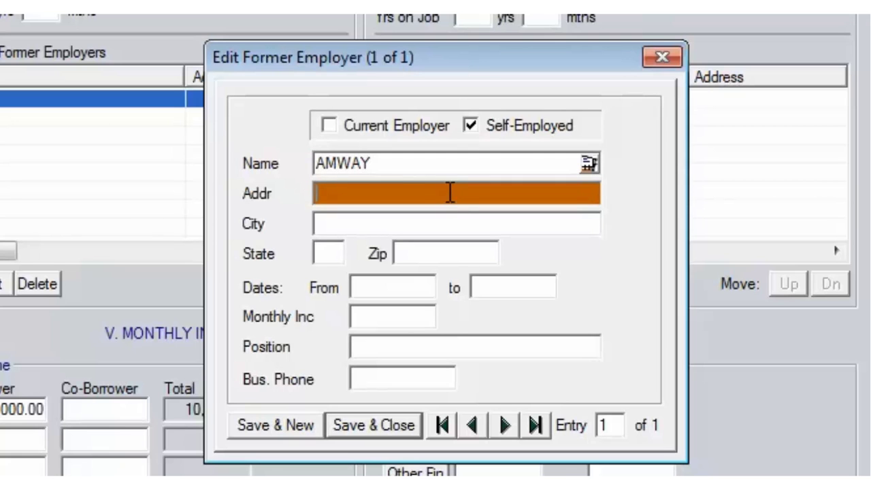
type("123 HAPPY LANE")
key("Tab")
key("Tab")
key("Tab")
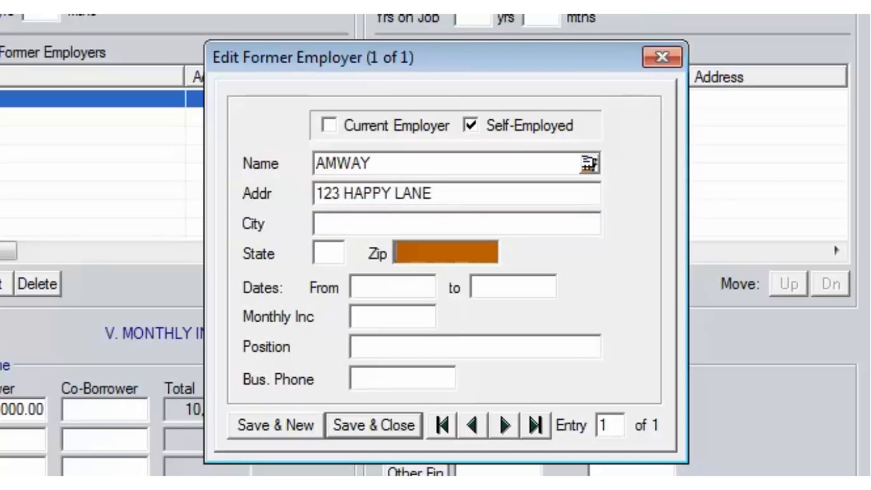
type("4604")
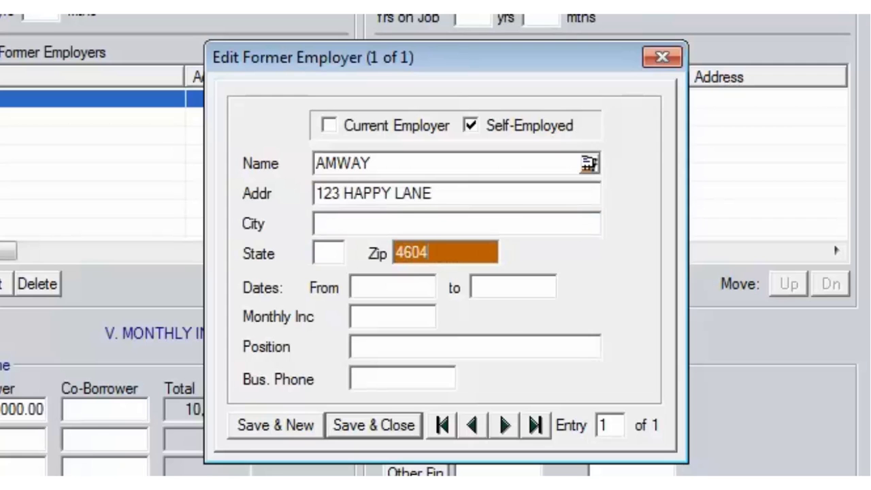
type("0")
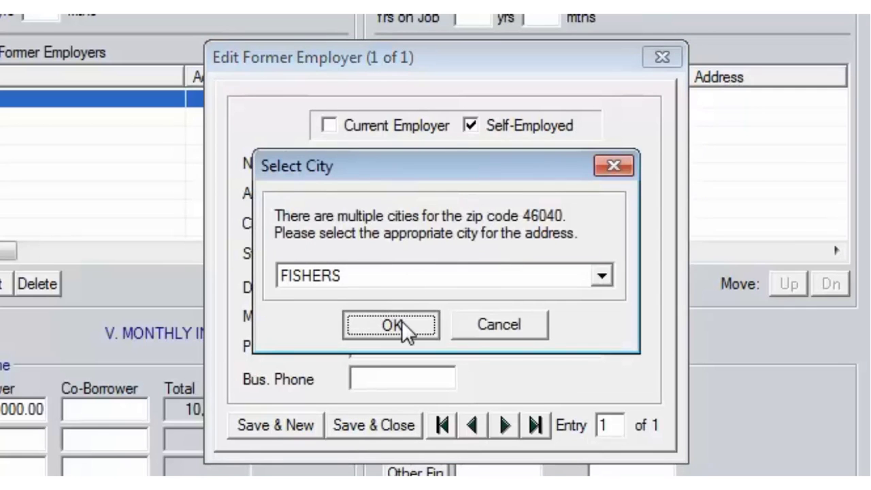
left_click(401, 322)
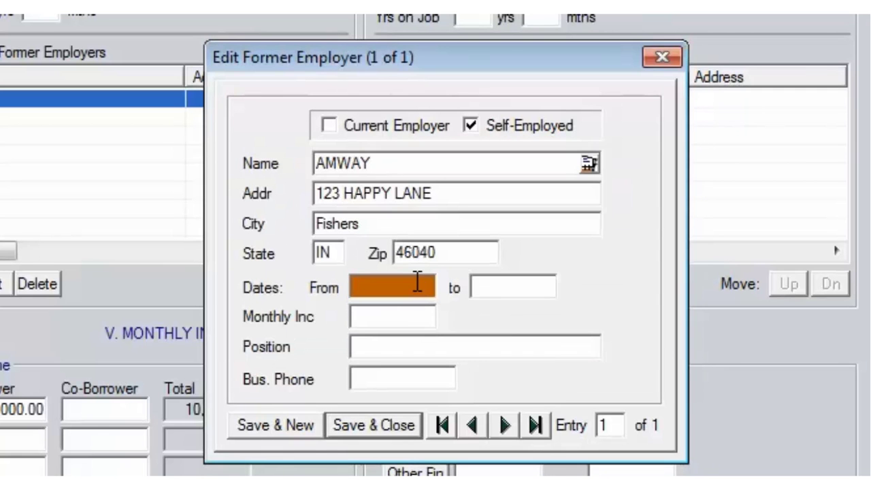
type("05/15/2012")
key("Tab")
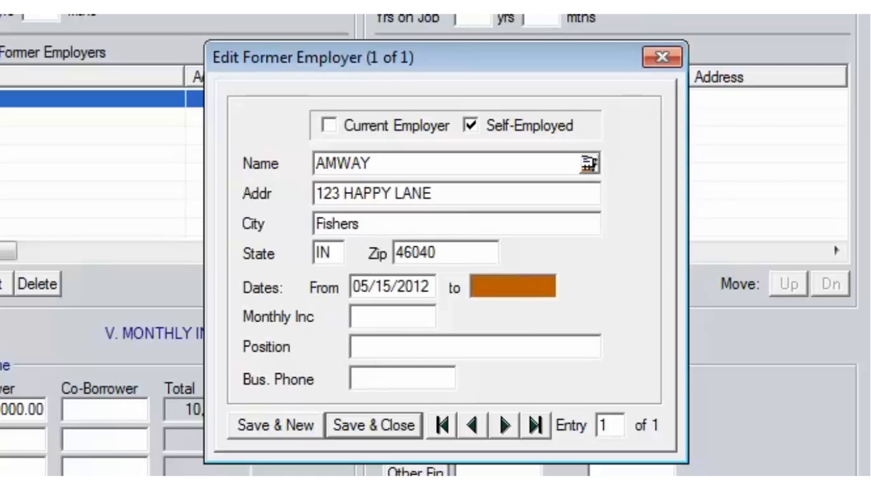
Step: Mark AMWAY current with 1,250 monthly income, position PRESIDENT and business phone, then save
left_click(427, 125)
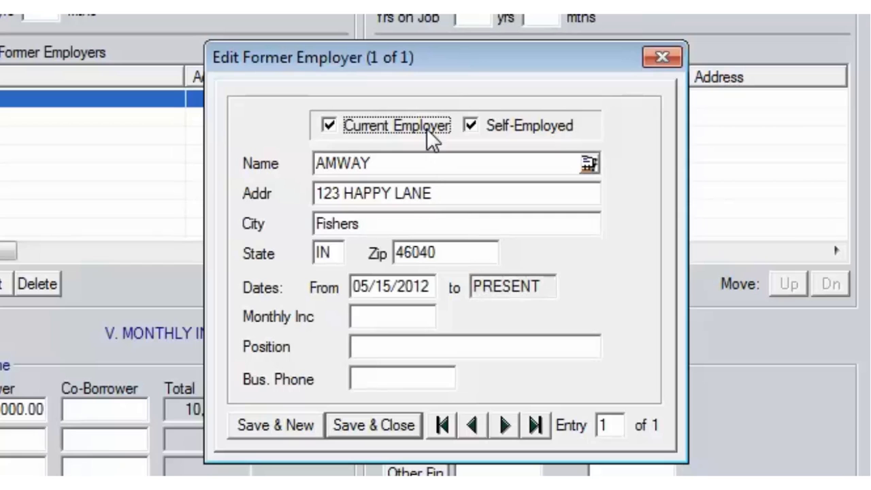
left_click(404, 320)
type("1,25")
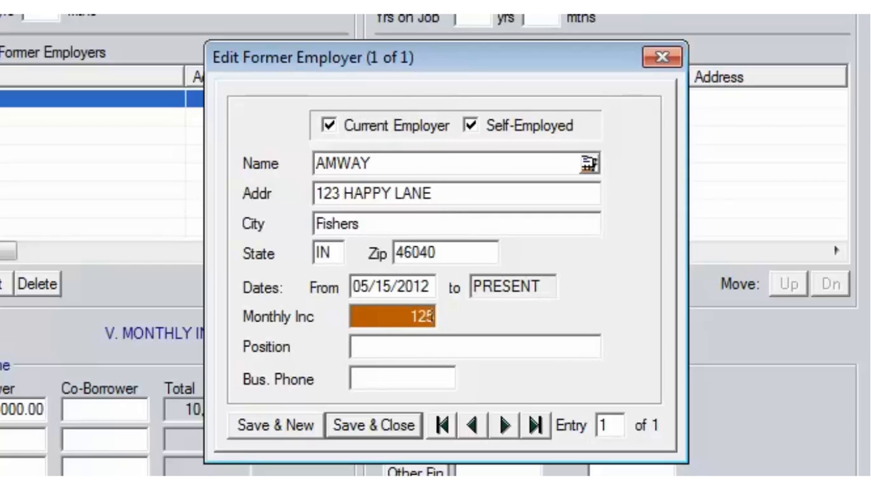
type("0")
key("Tab")
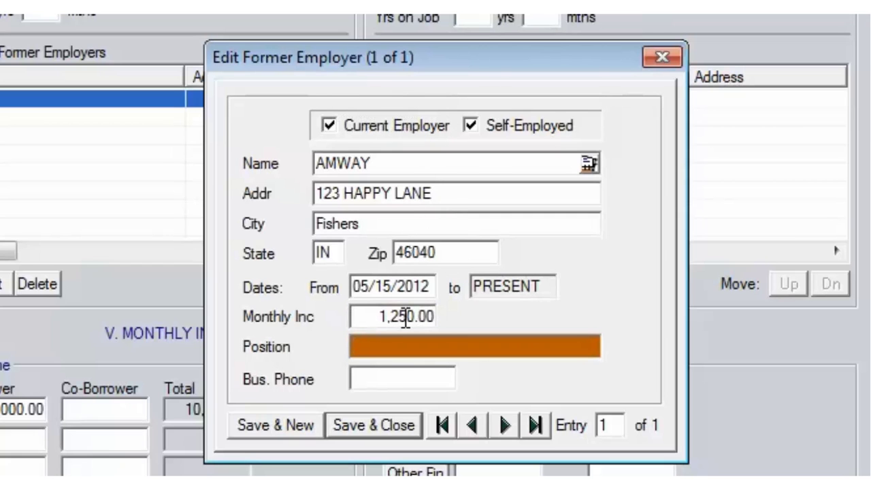
type("PRE")
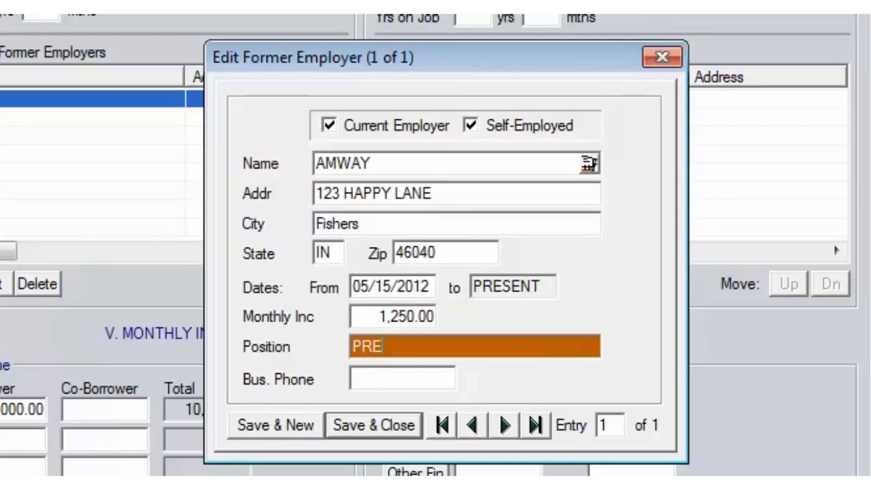
type("SIDENT")
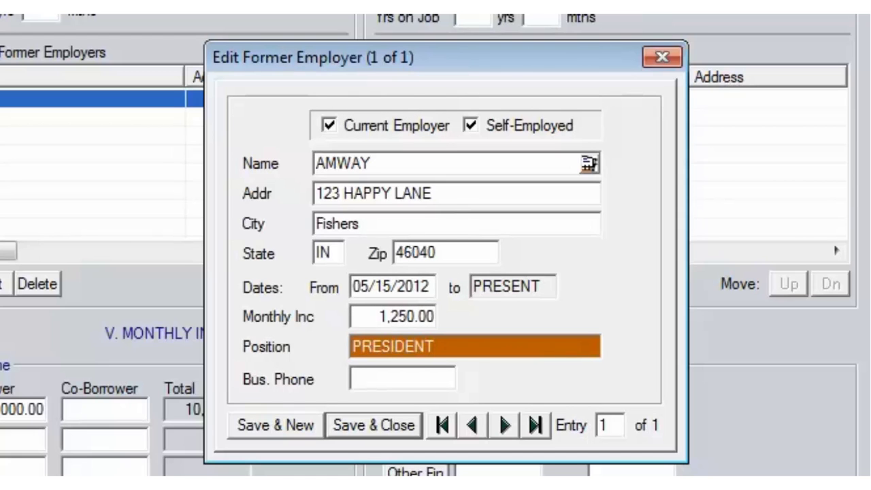
left_click(421, 374)
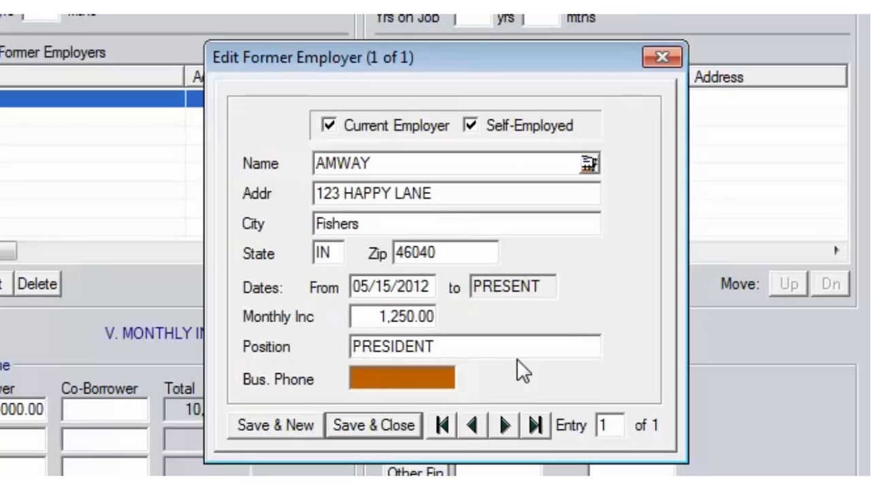
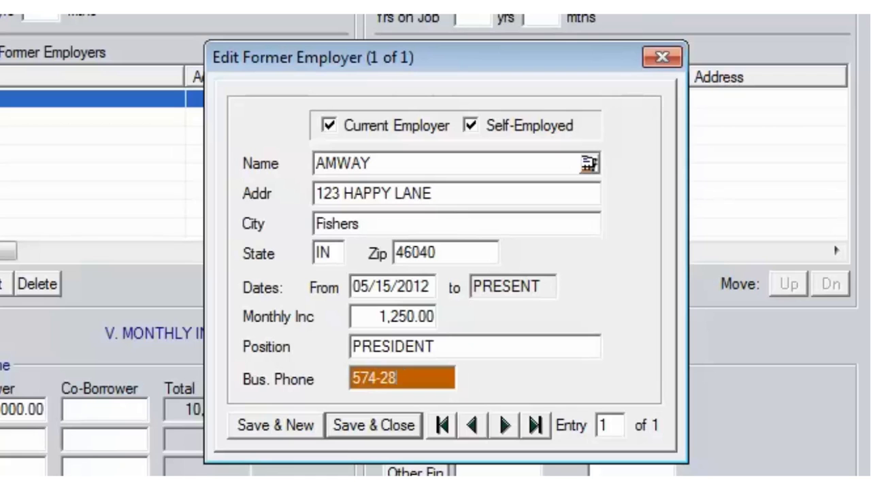
left_click(392, 419)
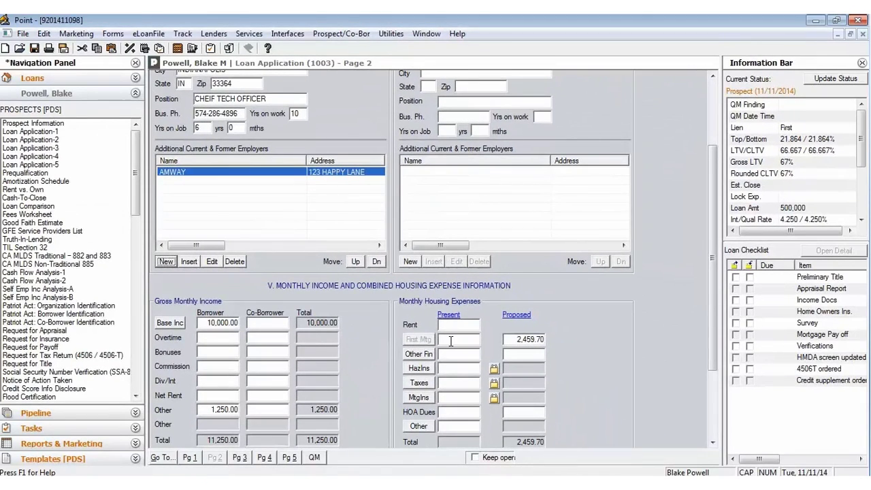
Step: Enter present taxes 166.66, hazard insurance 125 and first mortgage 4,708.34
left_click(451, 340)
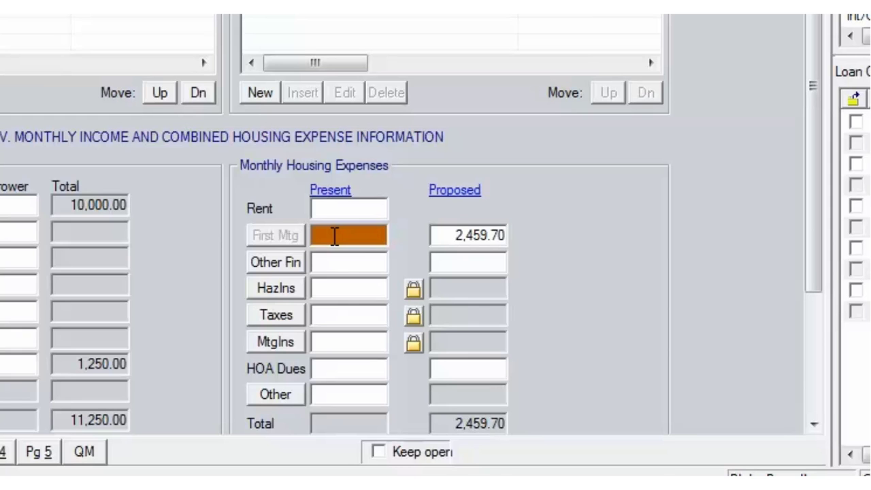
left_click(343, 314)
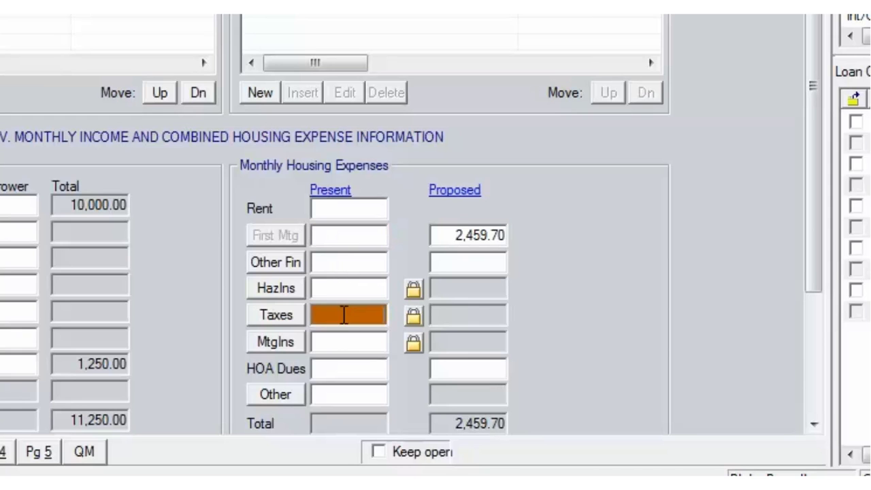
type("166.66")
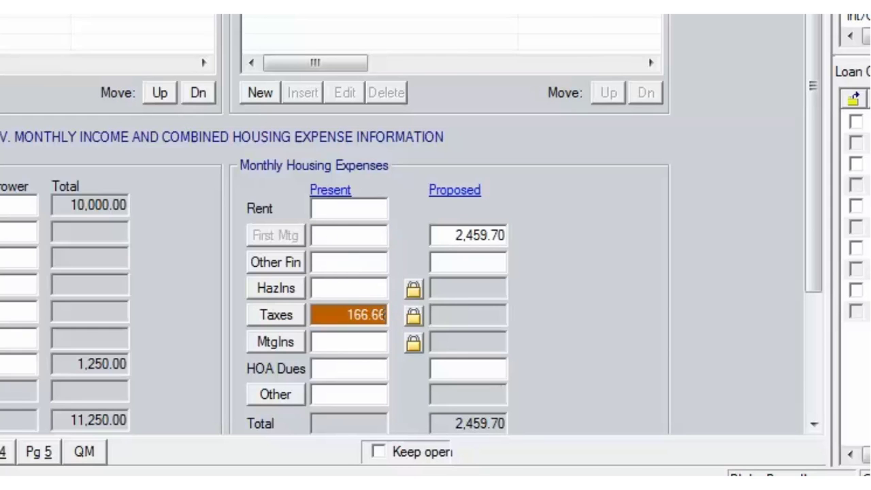
left_click(341, 289)
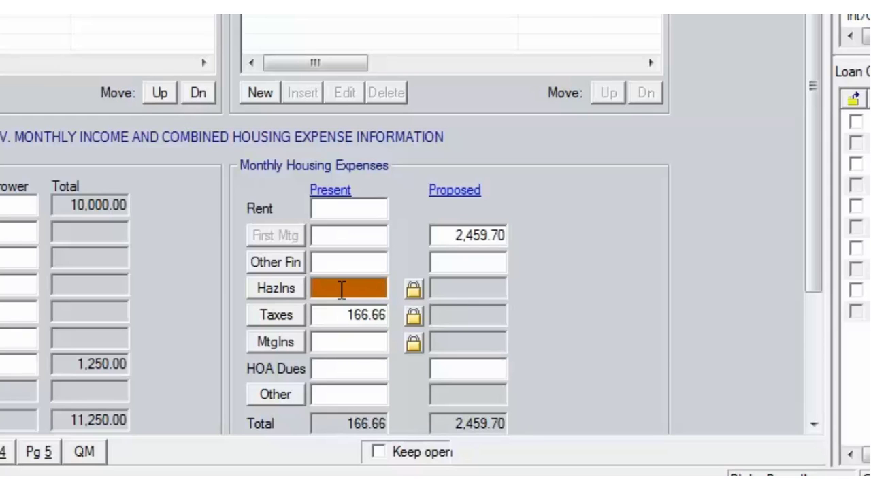
type("125")
left_click(350, 233)
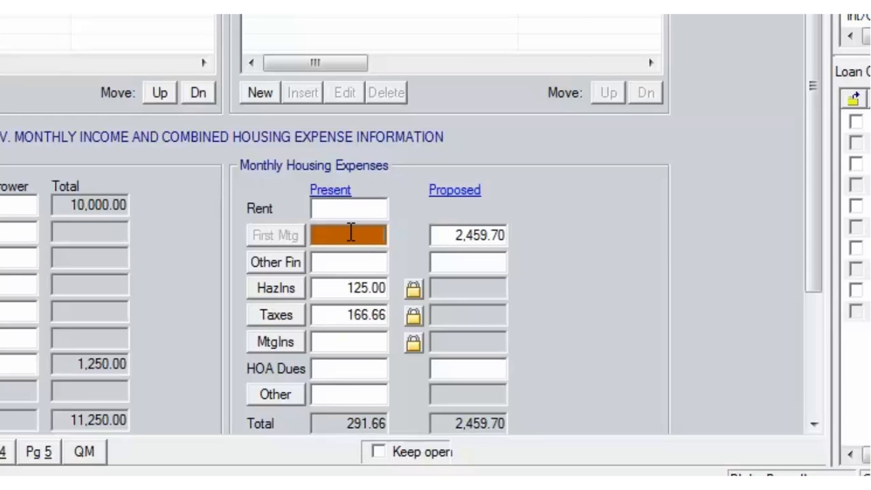
type("4,708.34")
left_click(348, 340)
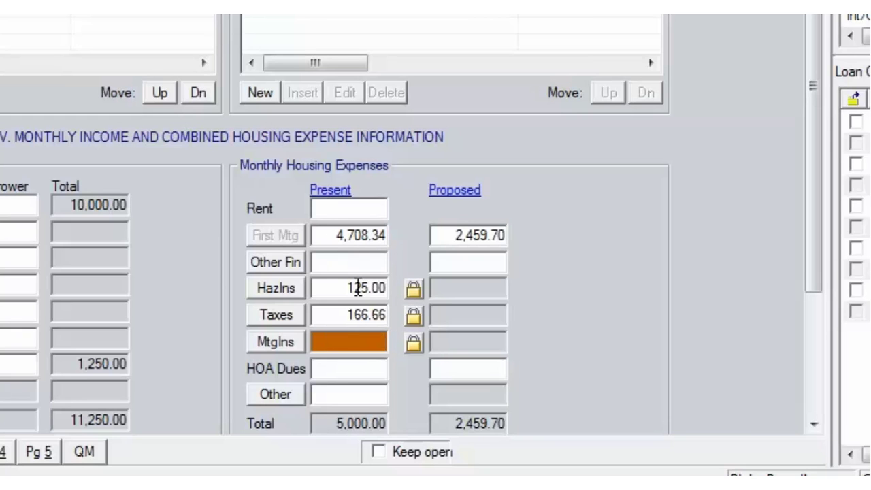
Step: Unlock proposed hazard insurance and taxes and enter 125 and 166.66
left_click(411, 289)
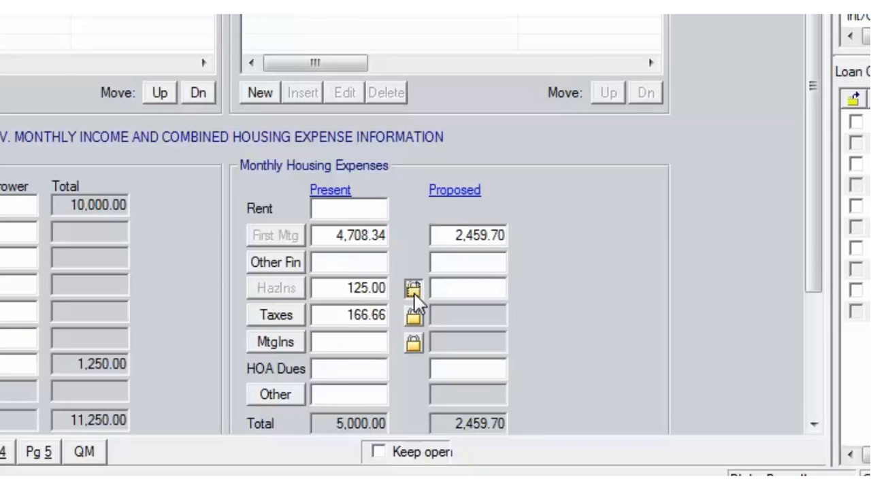
left_click(415, 317)
left_click(457, 289)
type("125")
key("Tab")
type("166.66")
key("Tab")
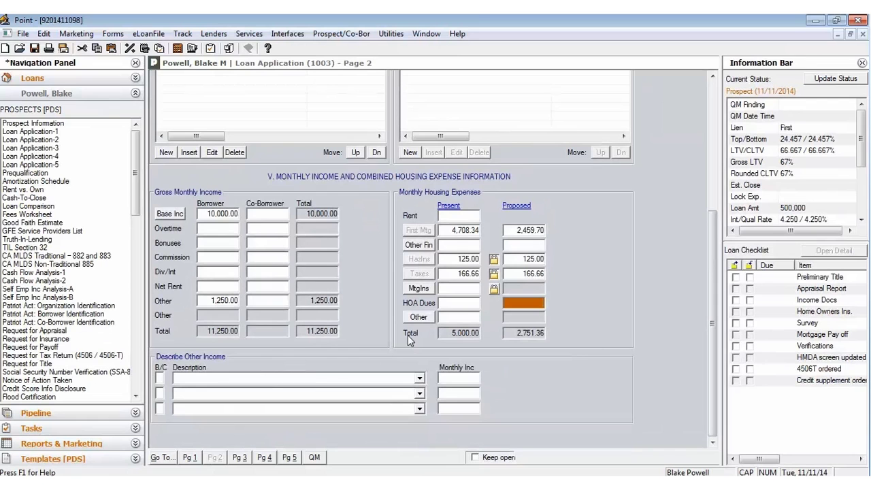
left_click(461, 378)
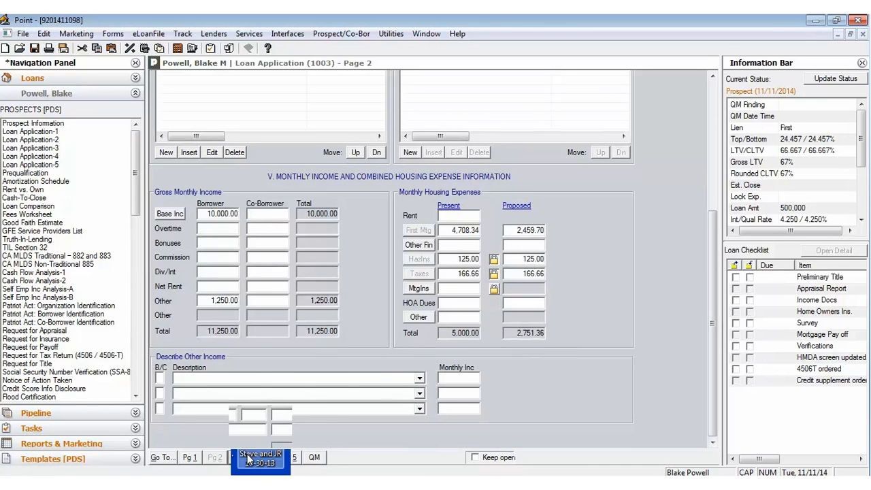
Step: On page 3, add a CHASE checking account asset worth $4,000
left_click(245, 458)
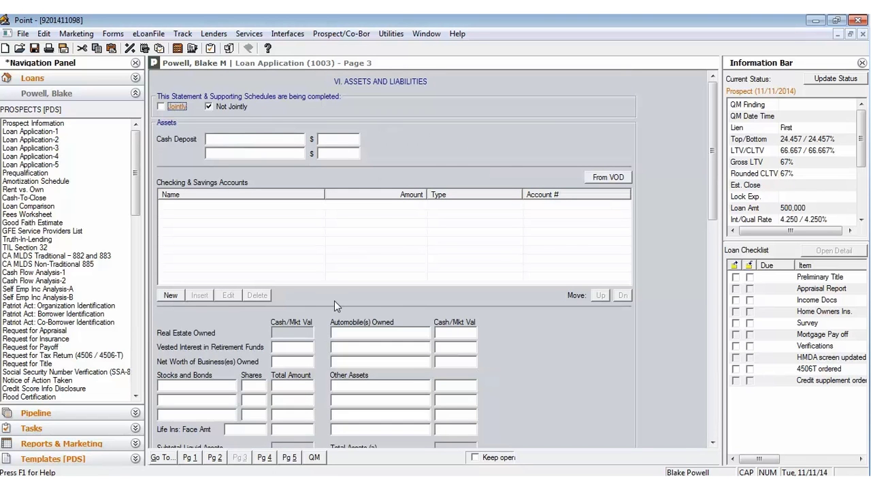
left_click(171, 295)
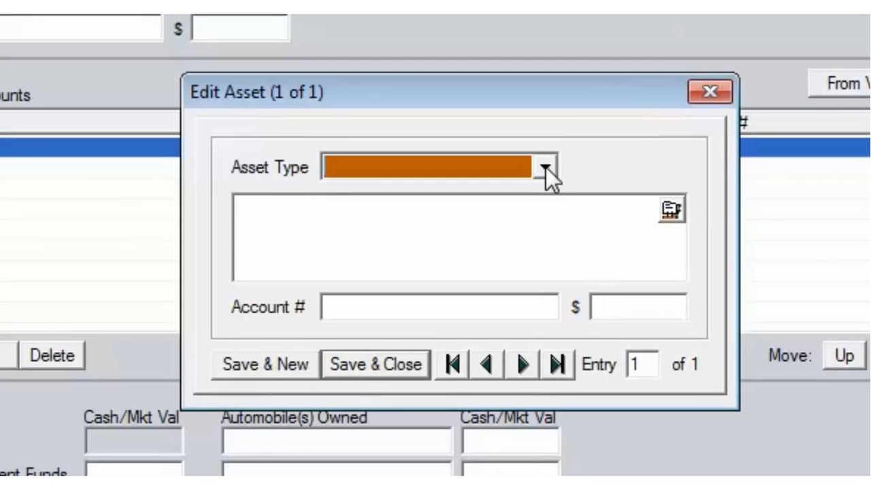
left_click(546, 167)
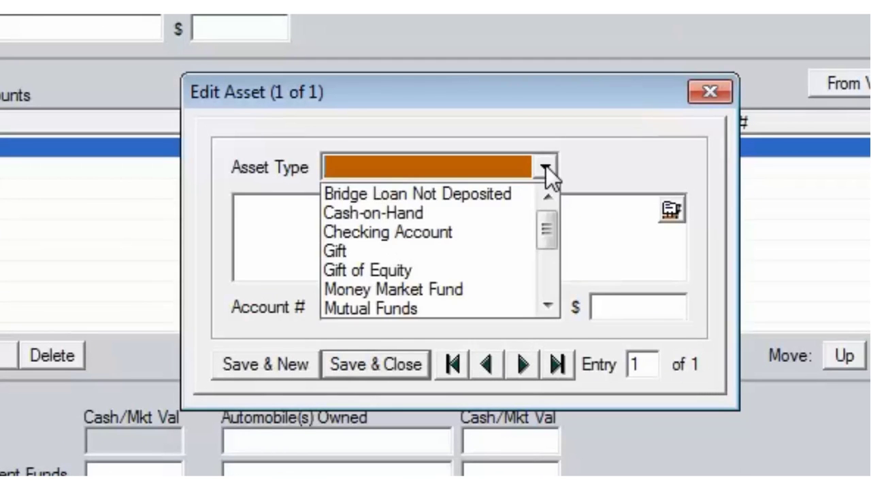
left_click(461, 223)
left_click(462, 225)
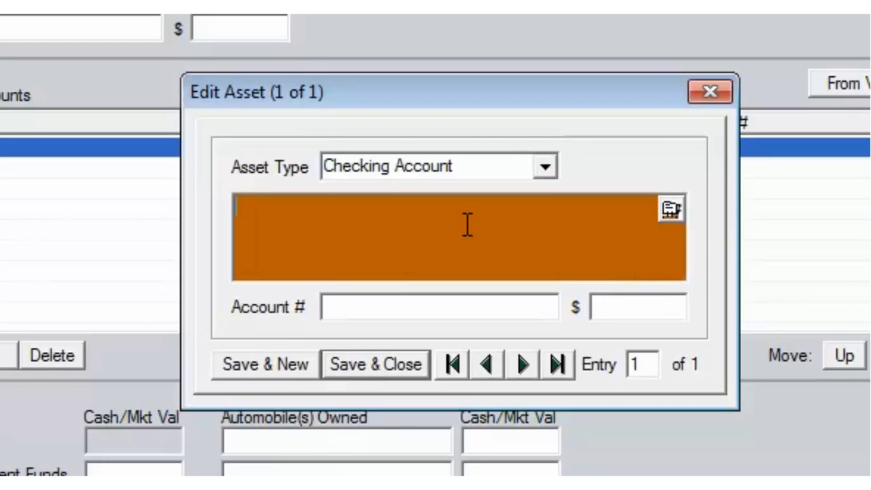
type("CHASE")
key("Tab")
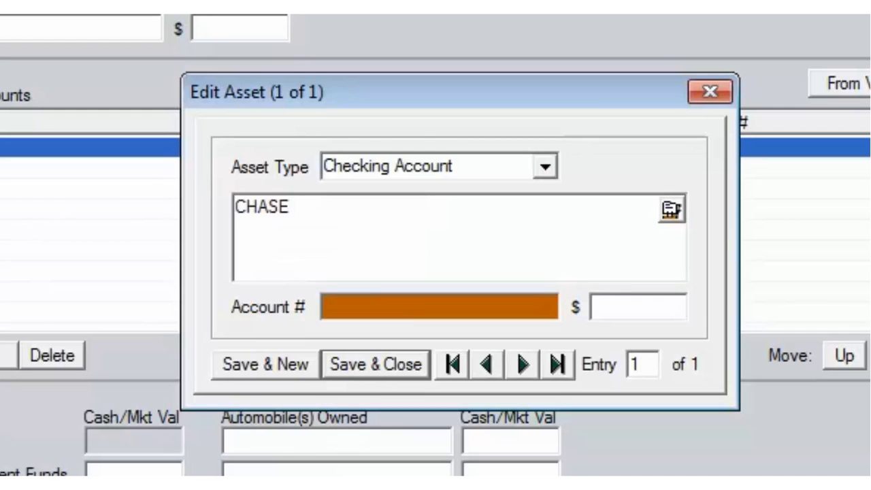
key("Tab")
type("4000")
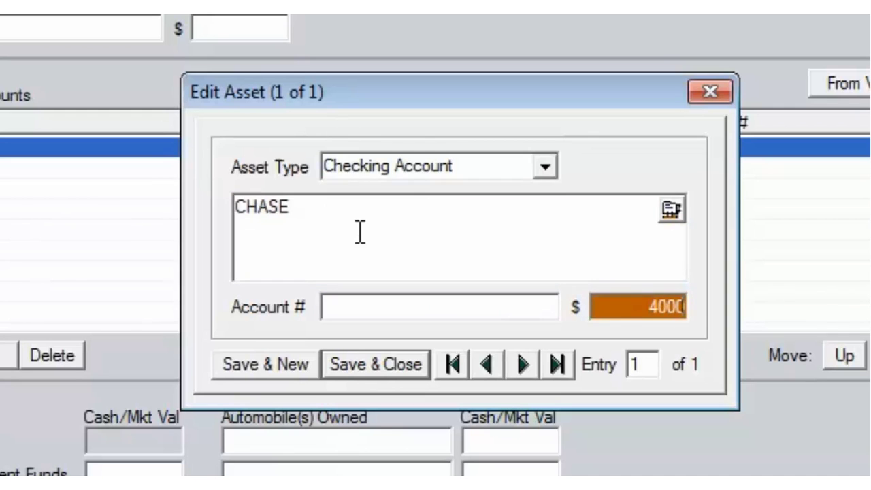
left_click(299, 358)
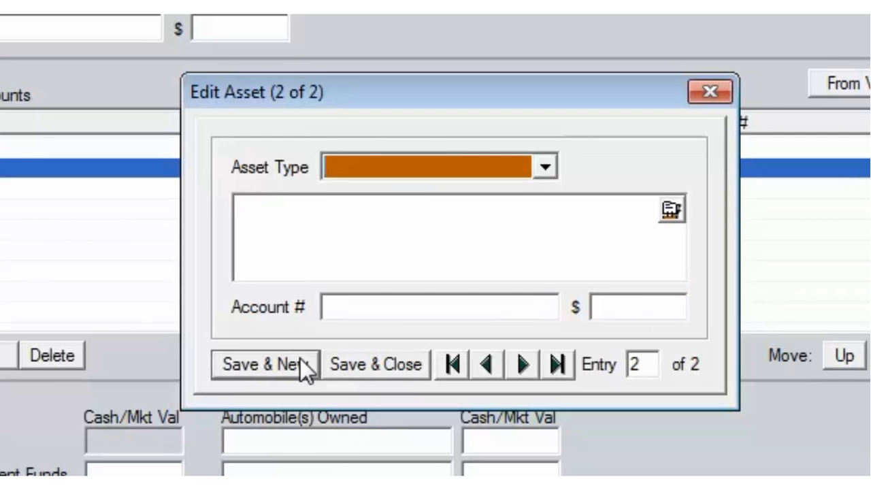
Step: Add a CHASE savings account asset worth $150,000 and close the entry
left_click(547, 168)
scroll(452, 275, "down", 2)
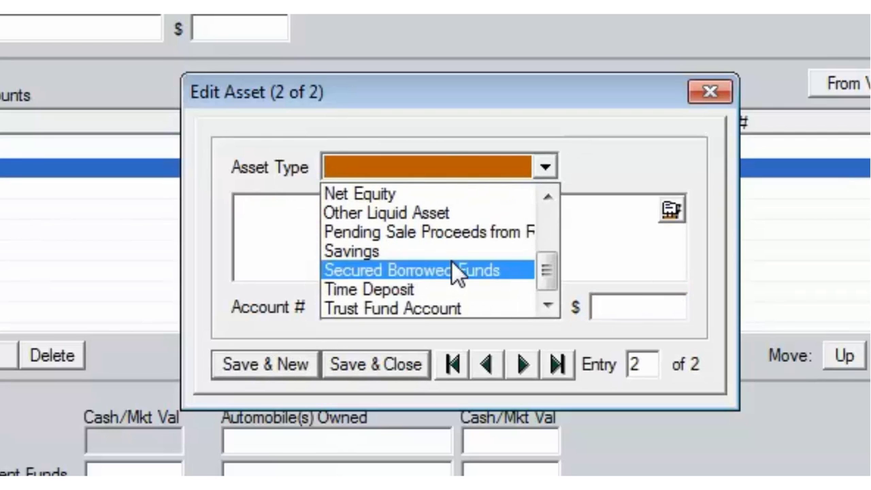
left_click(442, 252)
left_click(432, 242)
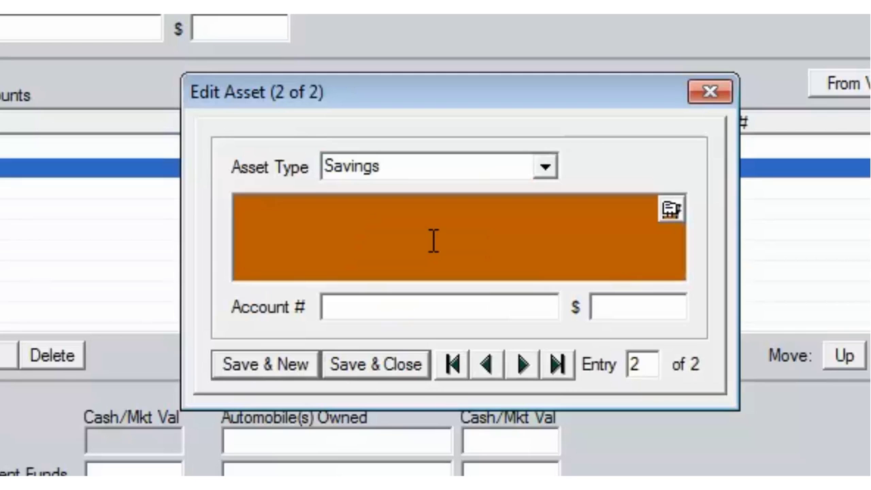
type("CHASE")
key("Tab")
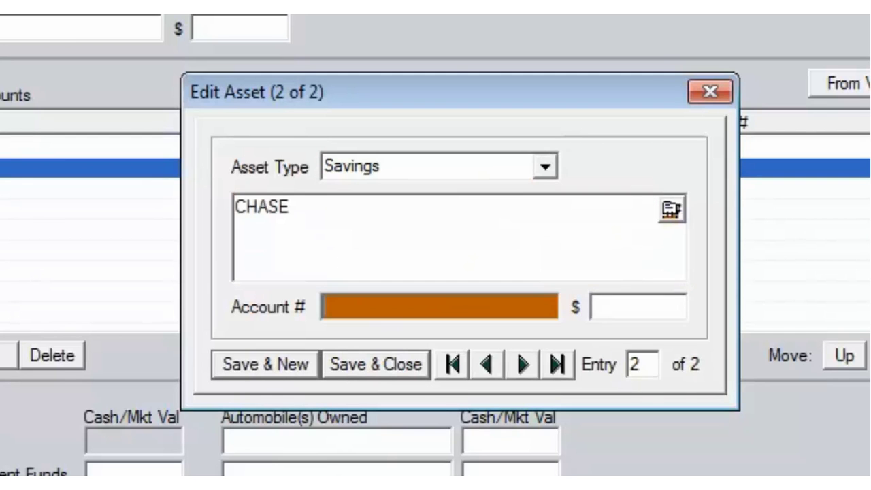
key("Tab")
type("150,000")
left_click(376, 362)
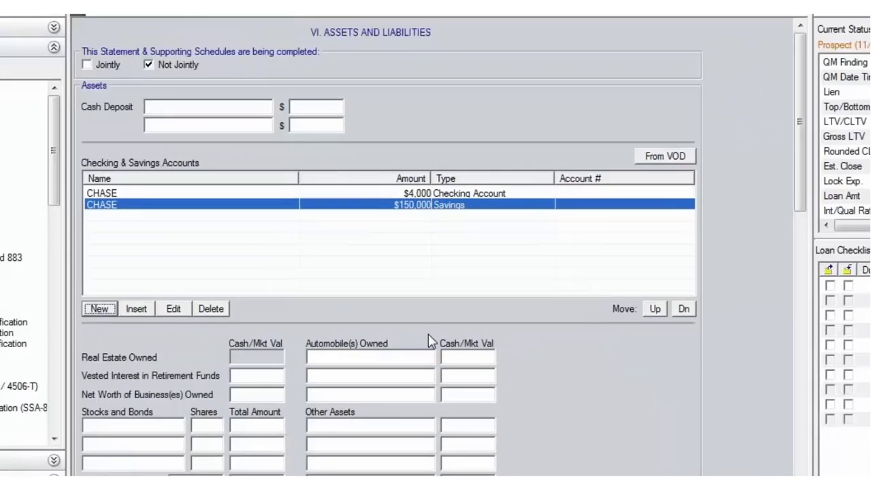
Step: Enter 60,000 as vested retirement funds, bringing total assets to 214,000, then scroll to Liabilities
left_click(373, 389)
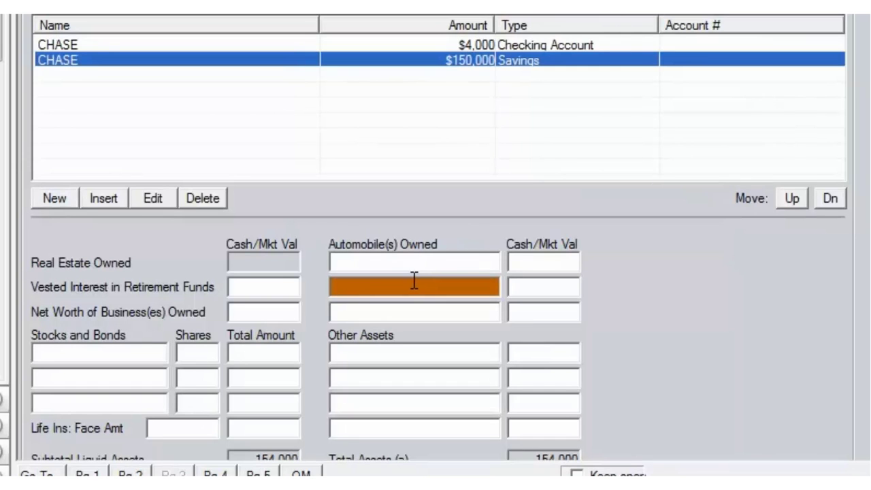
left_click(286, 288)
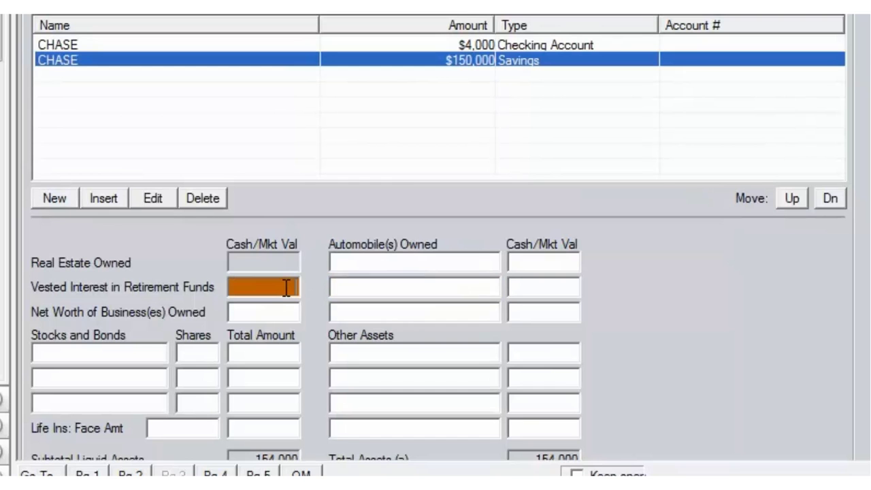
type("60000")
key("Tab")
scroll(363, 342, "down", 5)
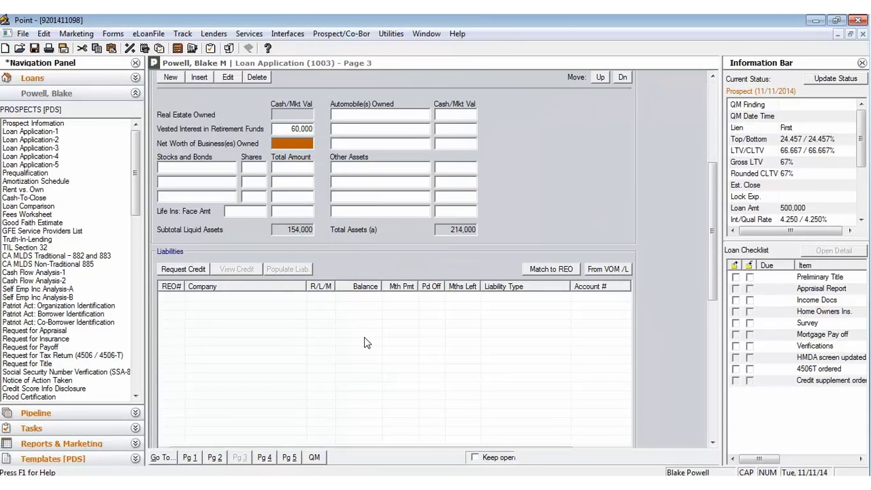
scroll(363, 340, "down", 3)
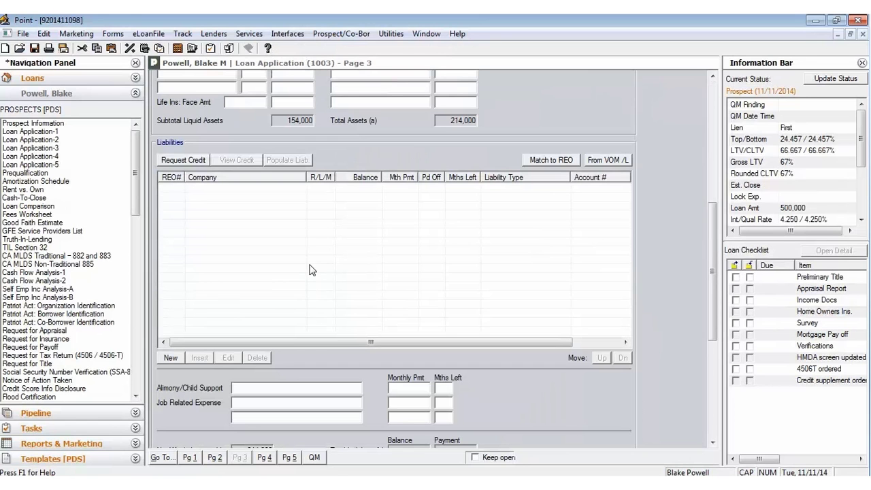
Step: Cancel the credit report request and scroll down to Schedule of Real Estate Owned
left_click(200, 165)
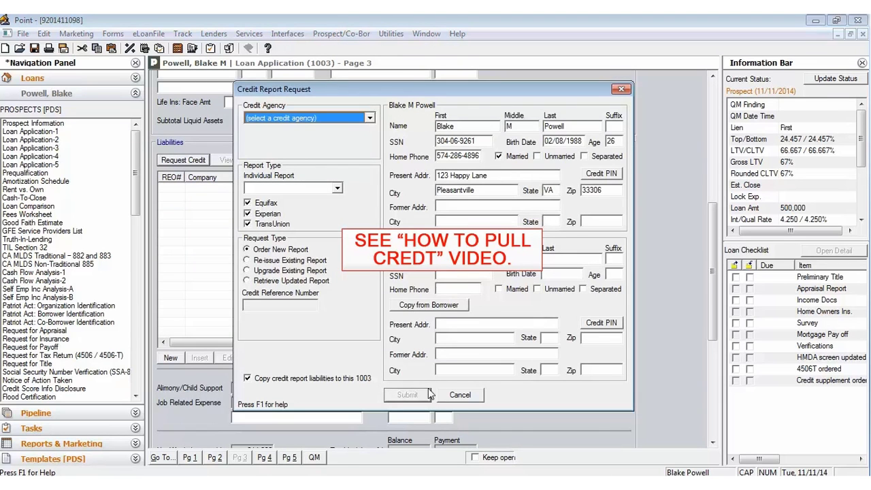
left_click(460, 395)
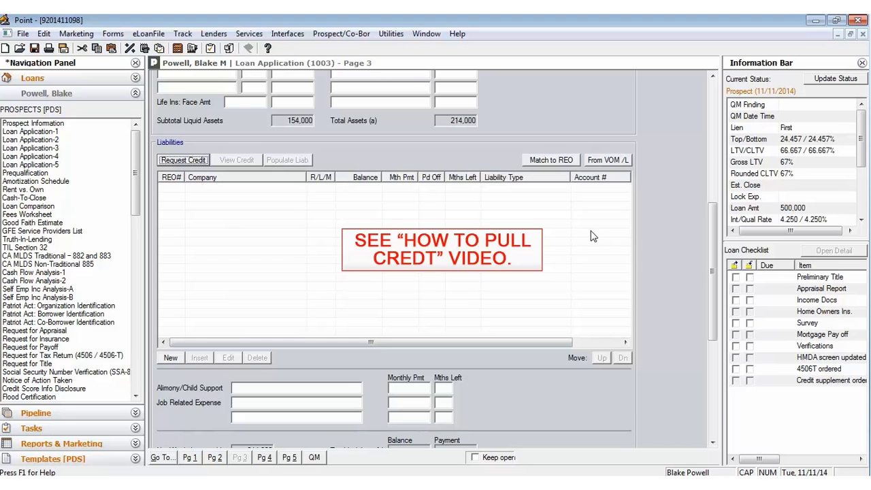
left_click_drag(711, 239, 698, 339)
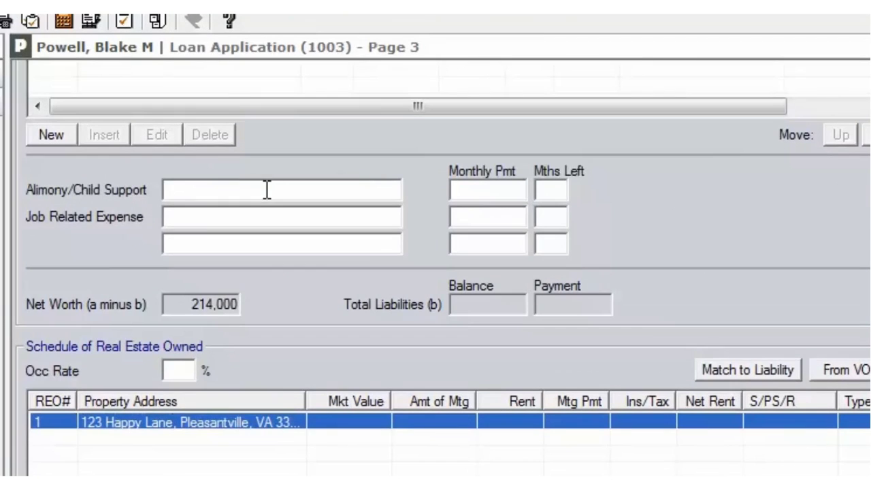
Step: Open the subject property's real estate owned entry and set its type to SFR
left_click(269, 184)
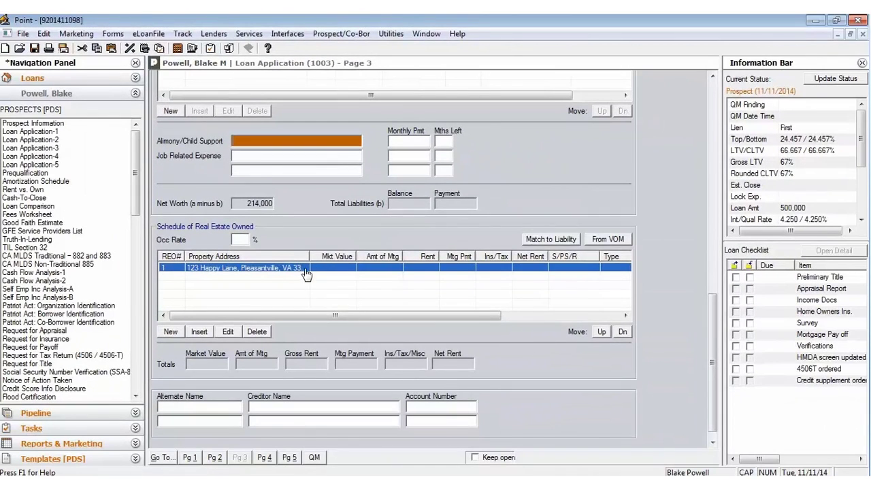
double_click(306, 273)
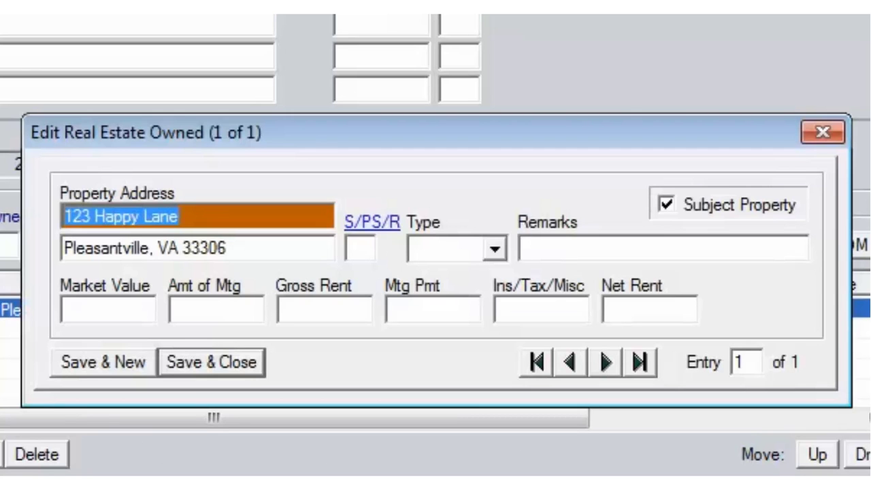
left_click(494, 249)
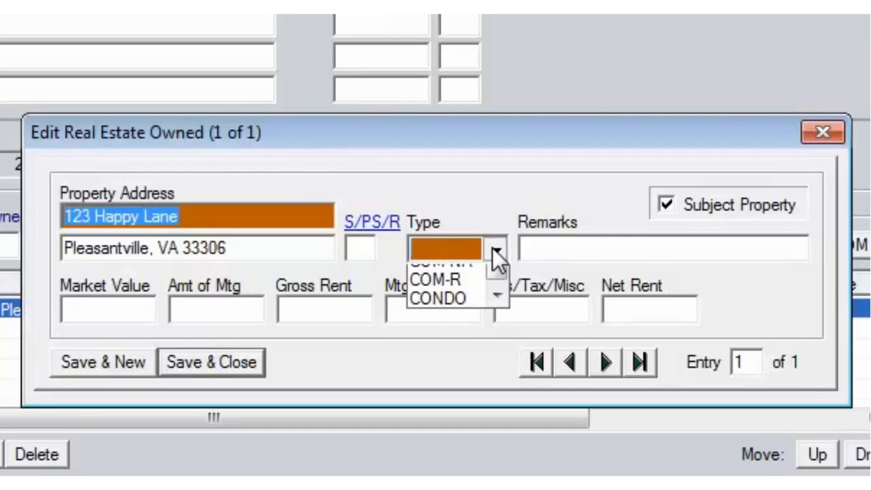
scroll(456, 313, "down", 3)
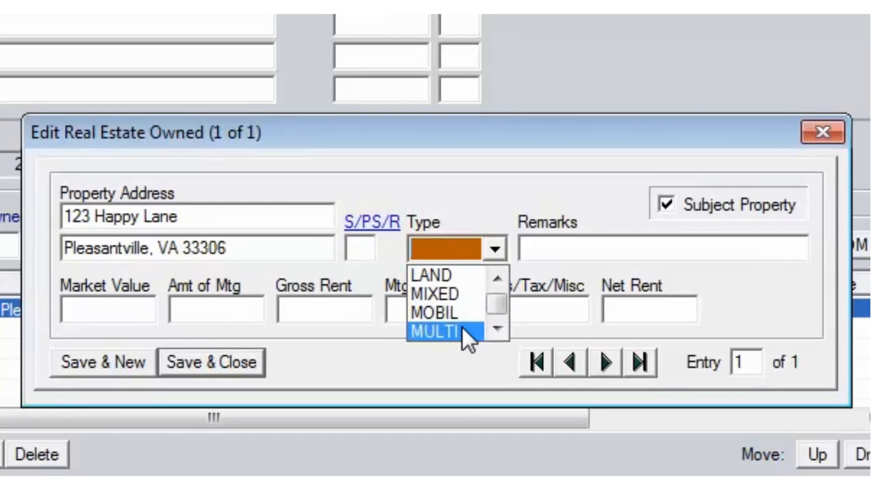
scroll(462, 325, "down", 1)
left_click(460, 314)
Step: Enter remarks PRIMARY, value 750,000, mortgage 500,000, payment 5,000, ins/tax 1, and save
left_click(572, 245)
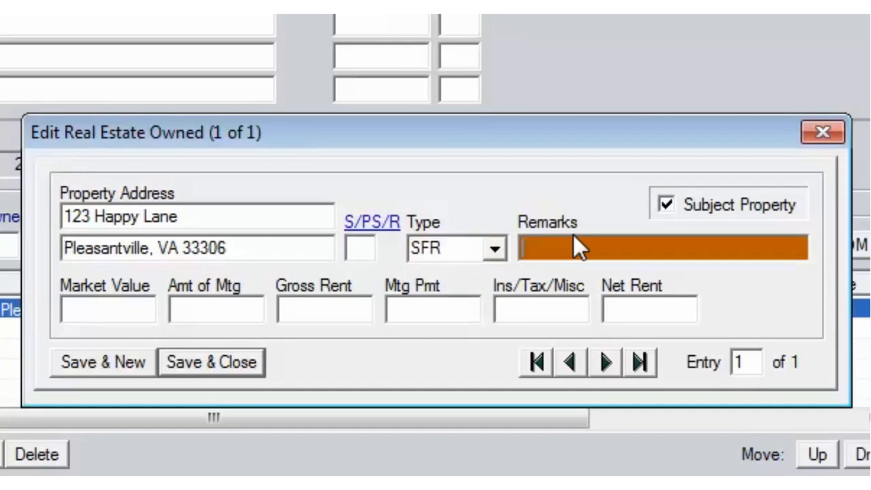
type("PRIMARY")
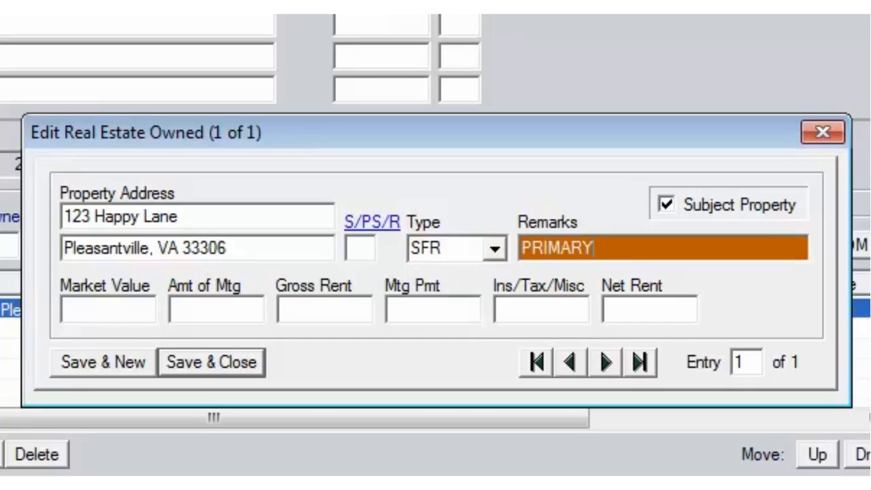
key("Tab")
key("Tab")
type("750,000")
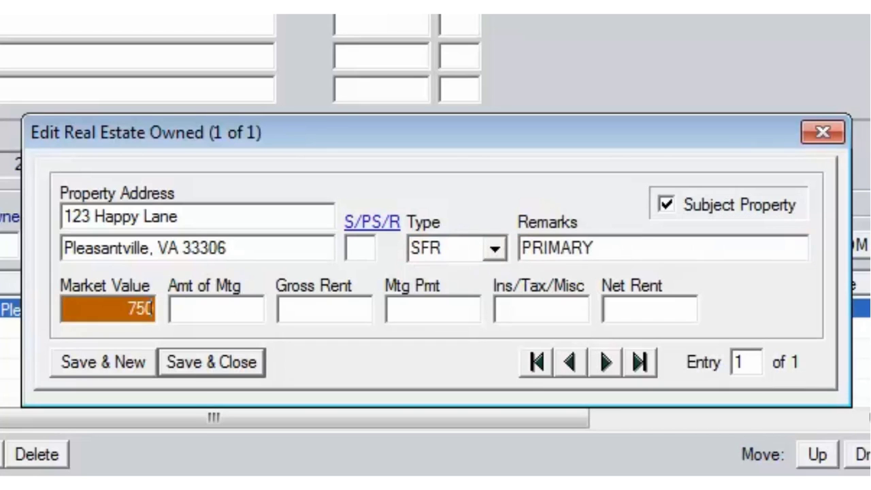
key("Tab")
type("500,000")
key("Tab")
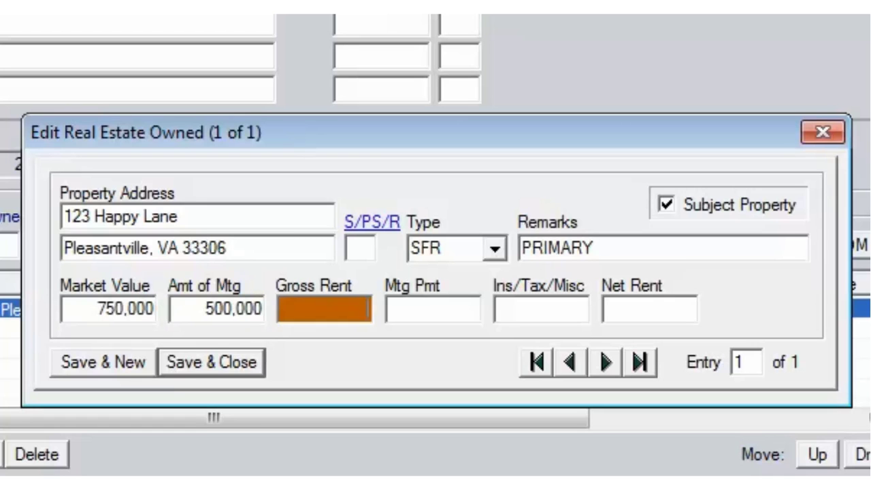
key("Tab")
type("5,000")
key("Tab")
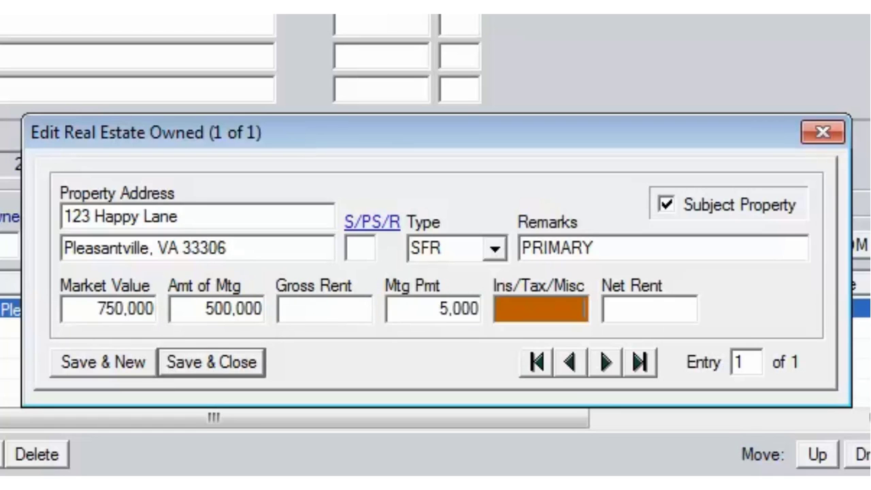
type("1")
left_click(250, 360)
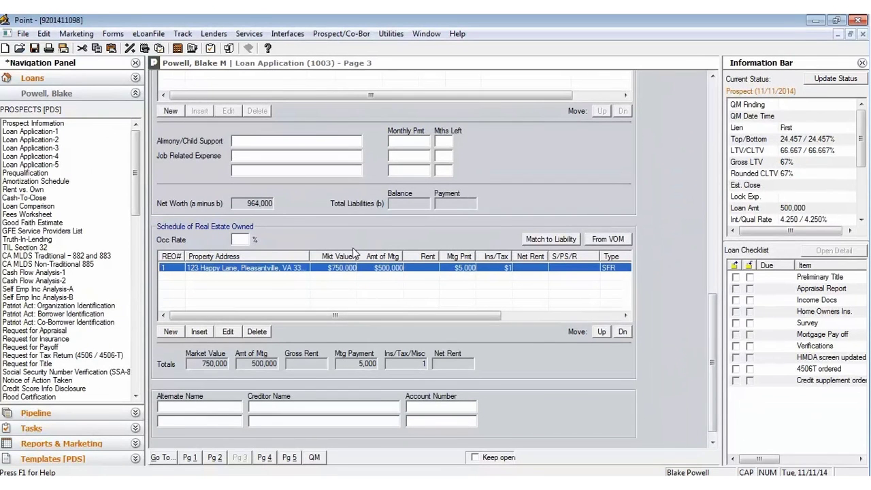
Step: On page 4's Declarations, answer No to a, c, d and e, keeping b's existing No
left_click(271, 447)
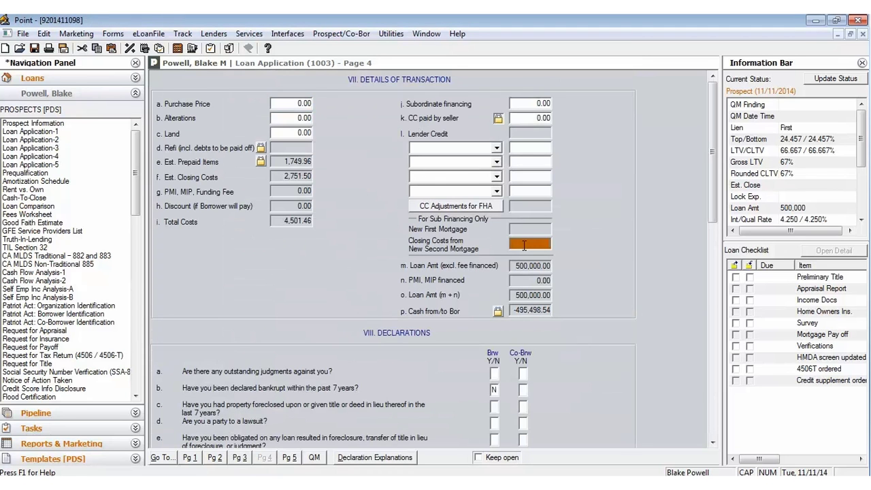
scroll(534, 239, "down", 3)
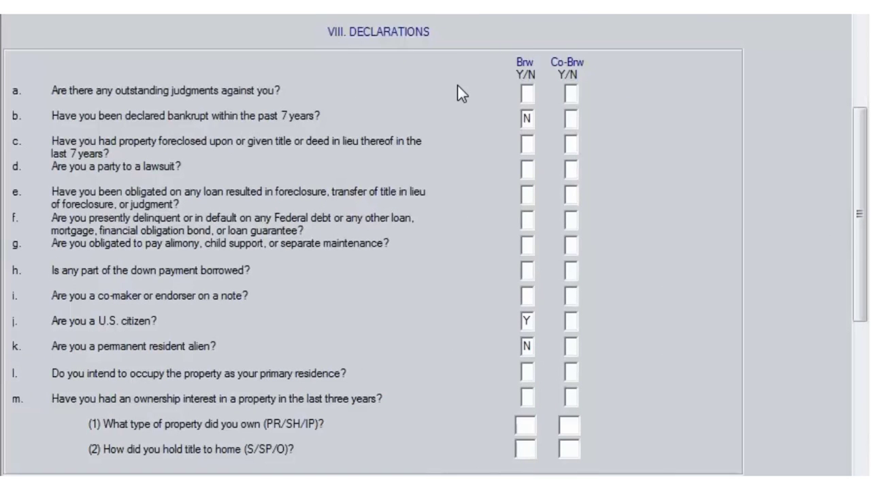
left_click(528, 97)
type("N")
key("Tab")
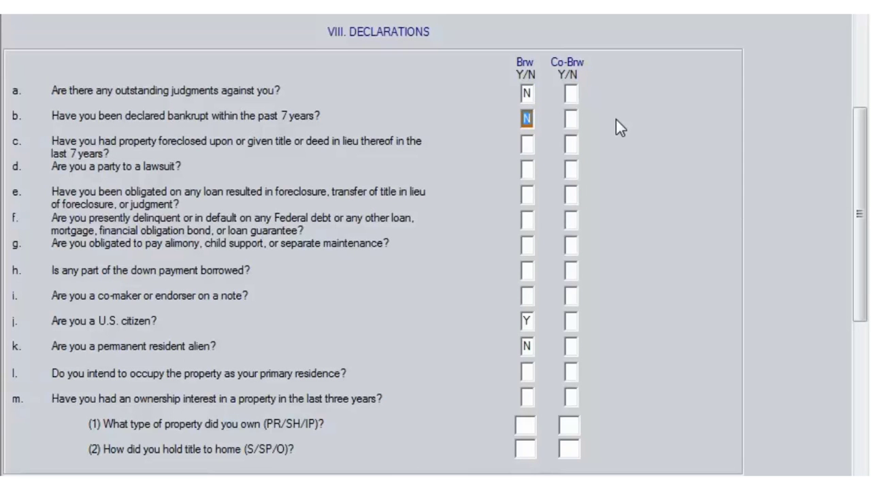
key("Tab")
type("N")
key("Tab")
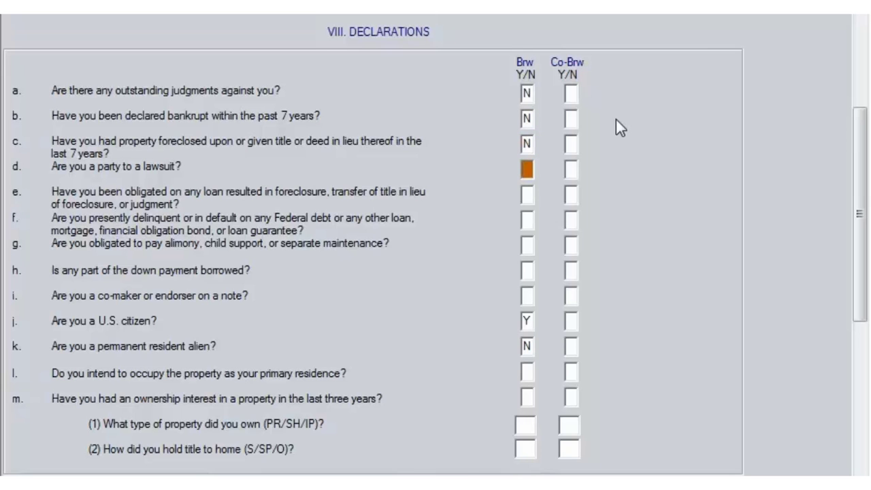
type("N")
key("Tab")
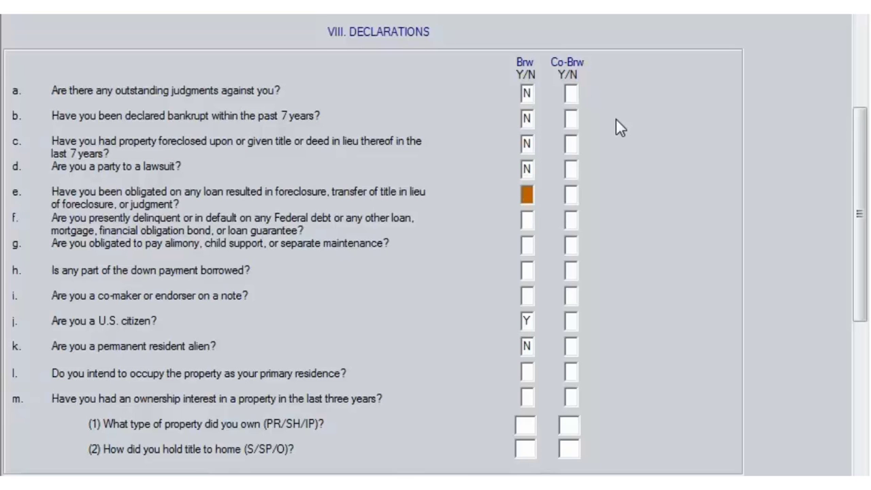
type("N")
key("Tab")
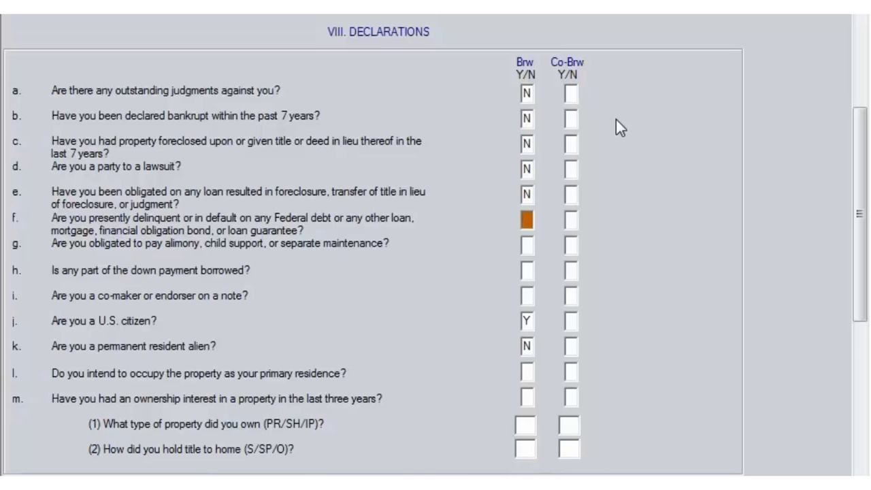
Step: Answer No to declarations f through i, leaving the existing j and k answers
type("N")
key("Tab")
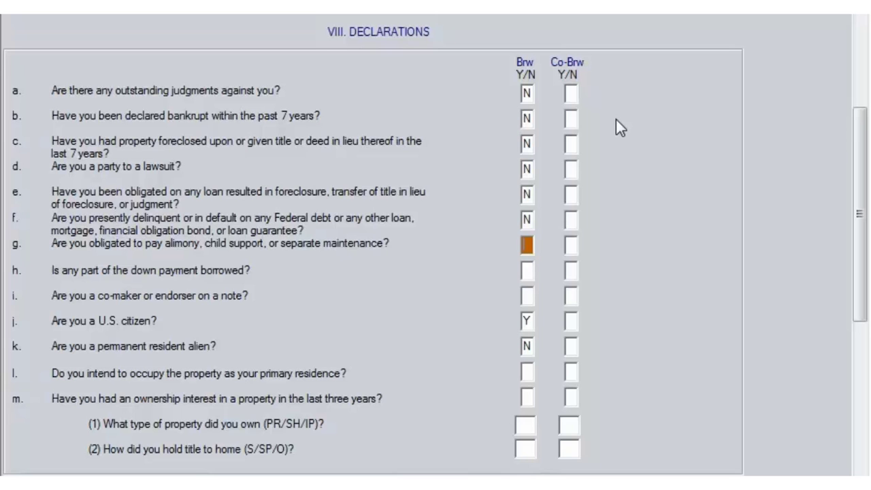
type("N")
key("Tab")
type("N")
key("Tab")
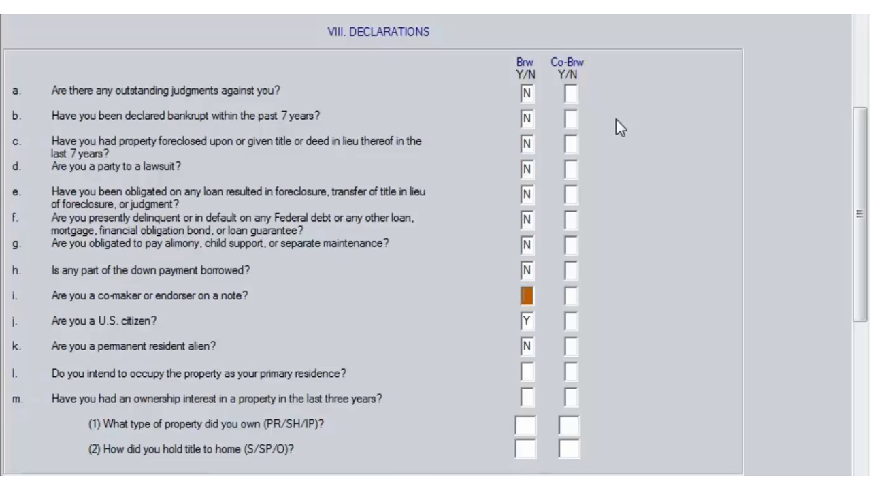
type("N")
key("Tab")
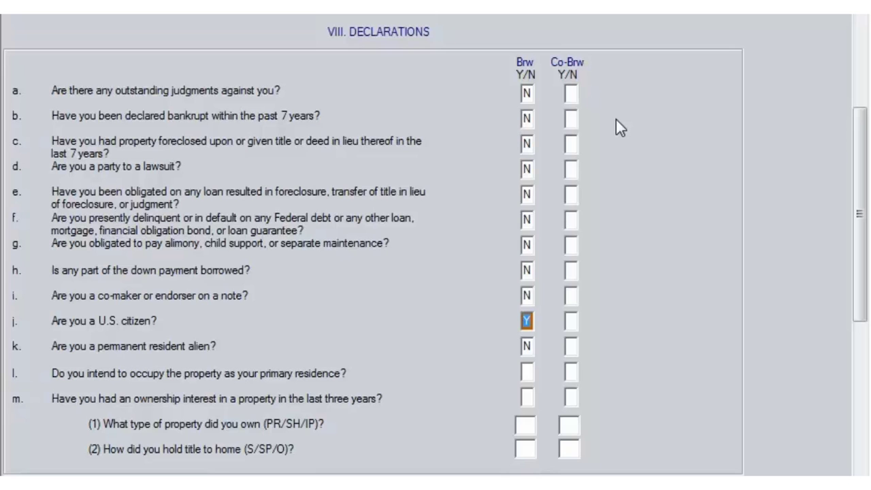
key("Tab")
key("Tab")
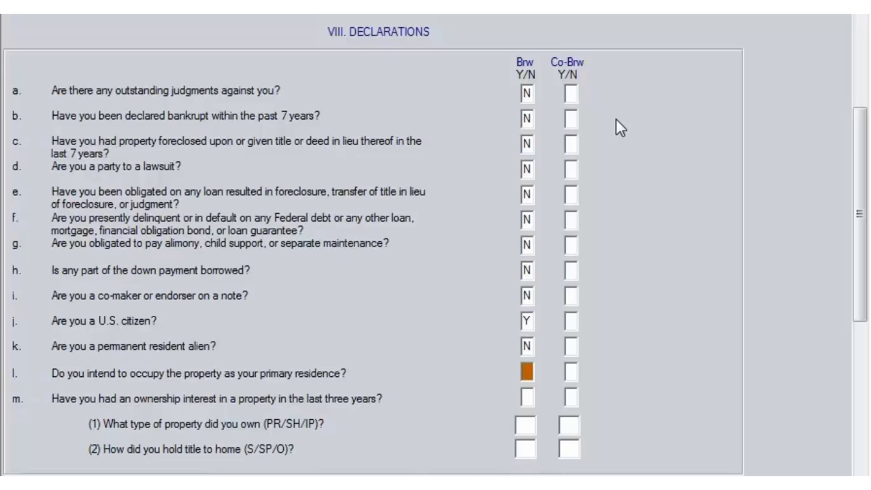
Step: Answer Yes to declarations l and m and set the property type to PR
type("Y")
key("Tab")
type("Y")
key("Tab")
type("PR")
key("Tab")
Step: Enter SP for how title was held, then scroll to Government Monitoring Information
type("SP")
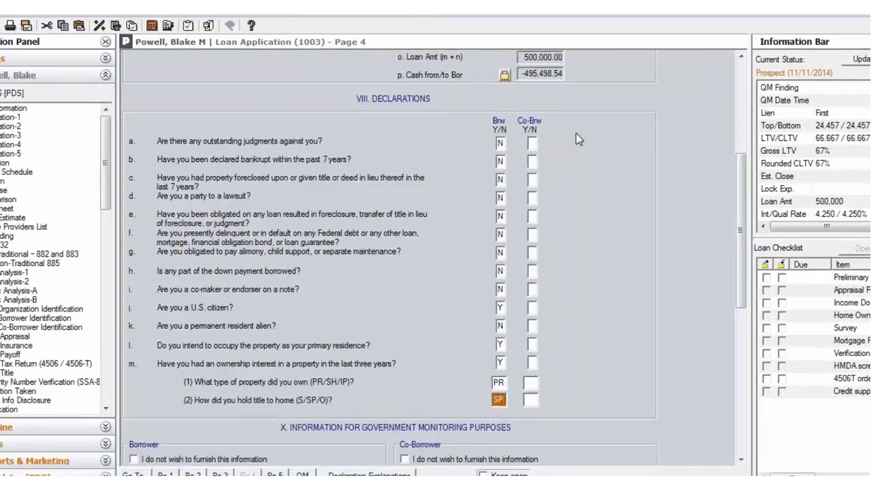
scroll(636, 82, "down", 5)
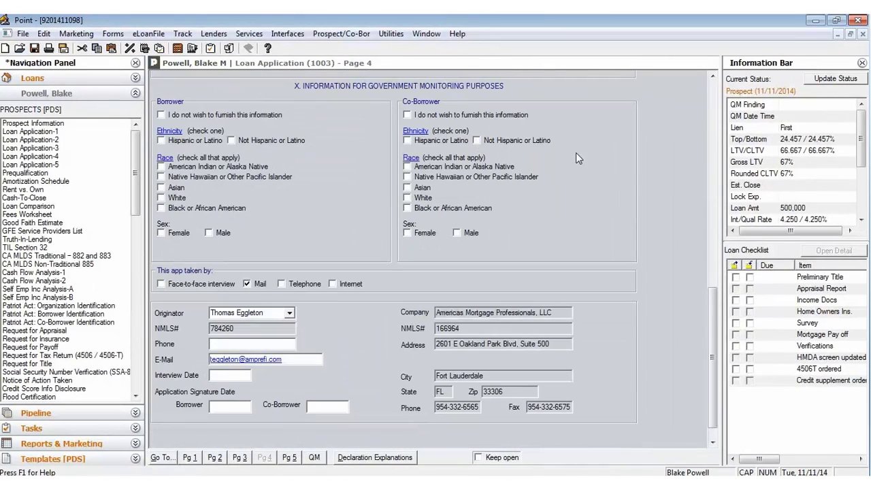